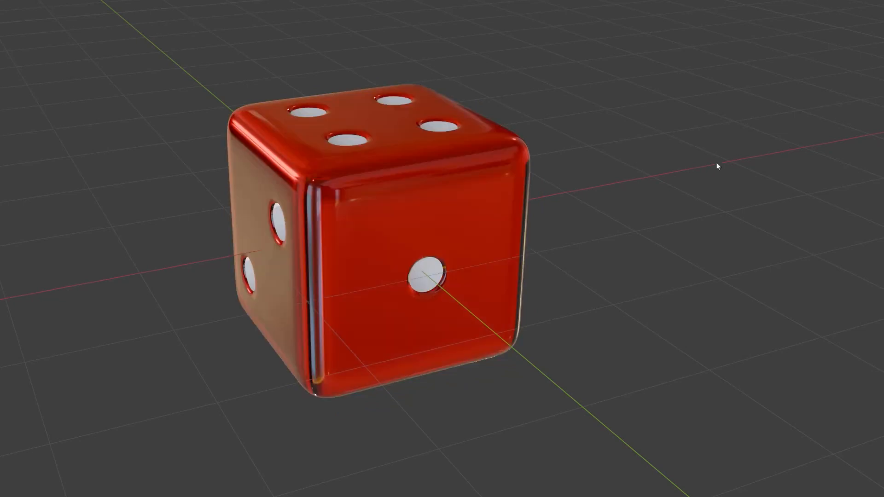
Enter Edit Mode on the plain cube with all of its faces selected and subdivide them
middle_click_drag(640, 239, 485, 259)
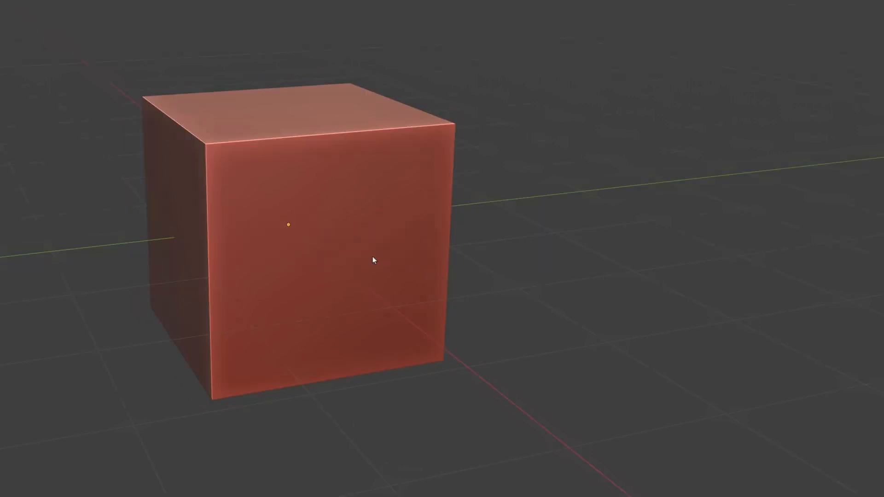
left_click(372, 257)
key("Tab")
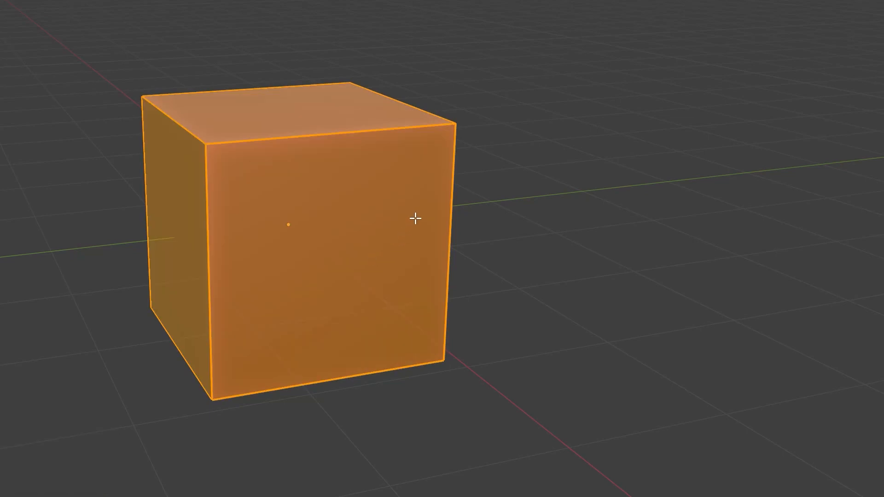
key("ctrl+f")
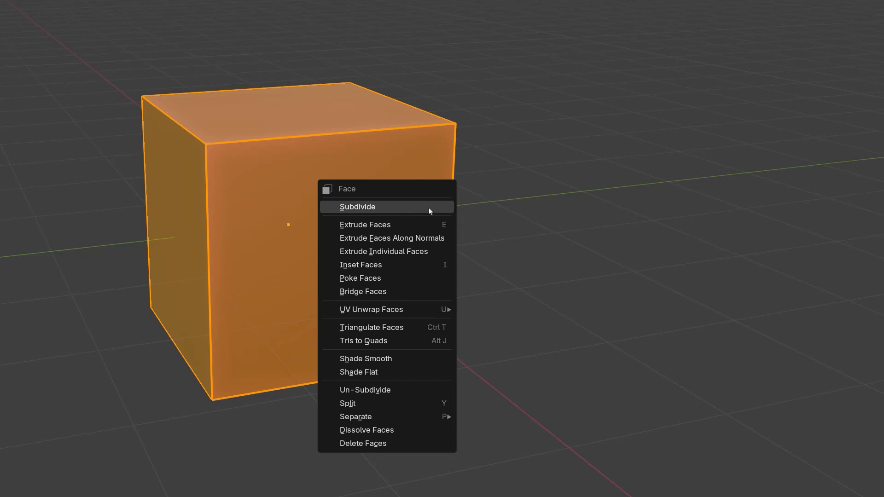
left_click(429, 208)
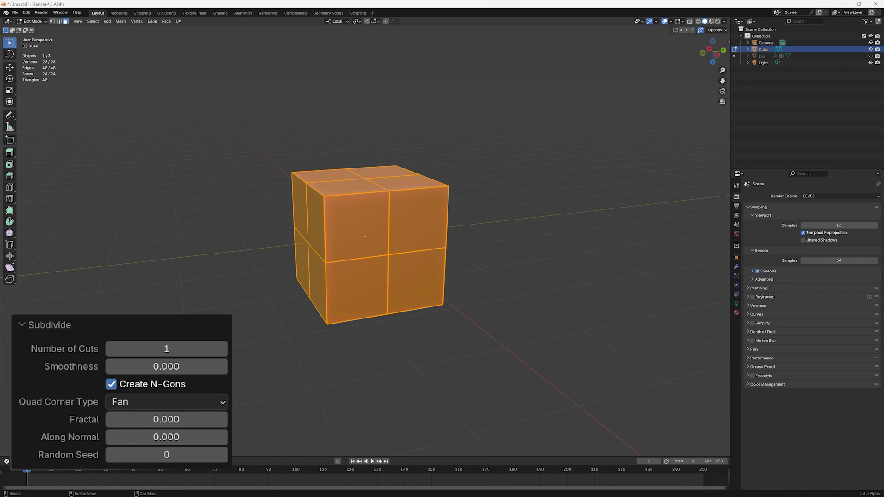
Set the cube's subdivision to 4 cuts with a smoothness of 1.000
left_click(166, 349)
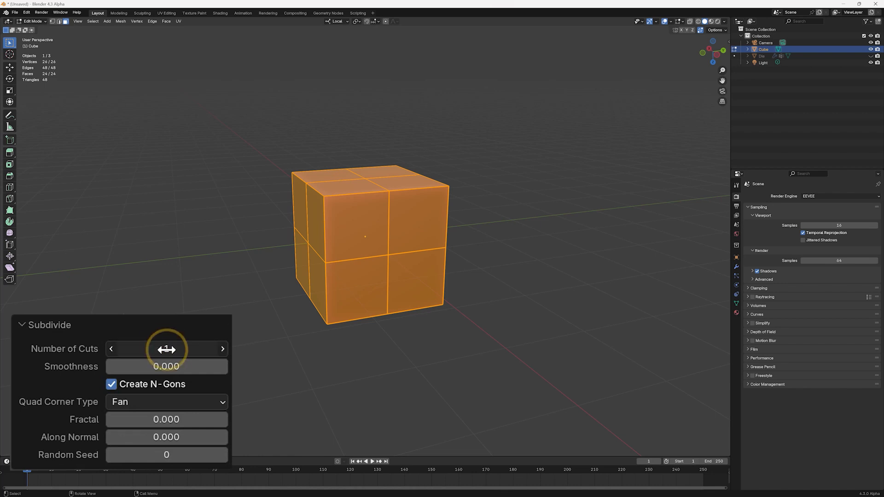
left_click_drag(166, 348, 221, 349)
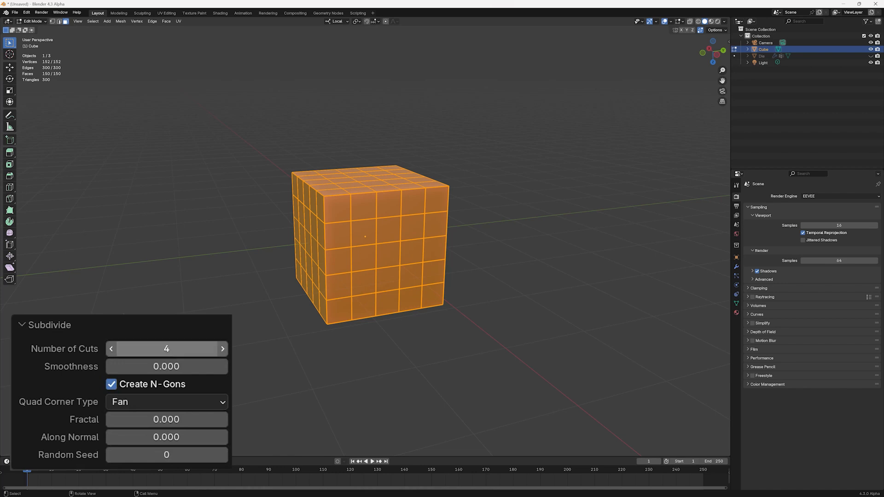
left_click_drag(158, 371, 343, 371)
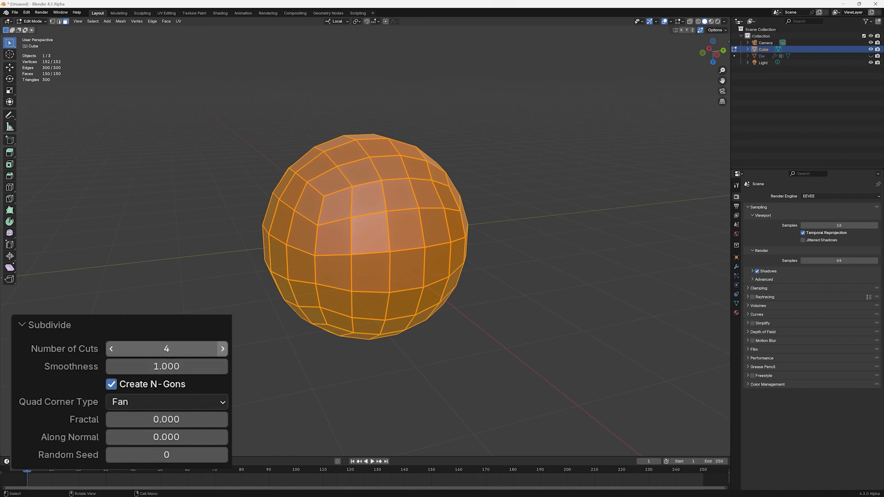
middle_click_drag(208, 339, 387, 316)
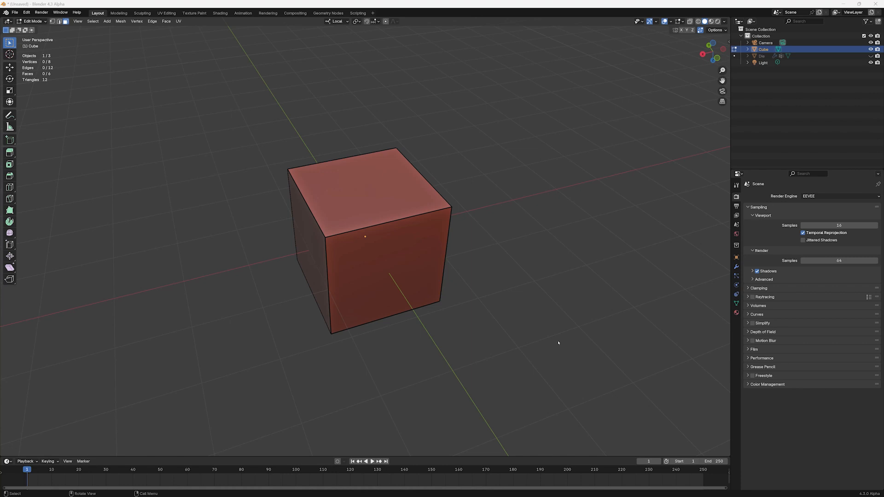
Subdivide only the front face of the unsubdivided cube
left_click(385, 259)
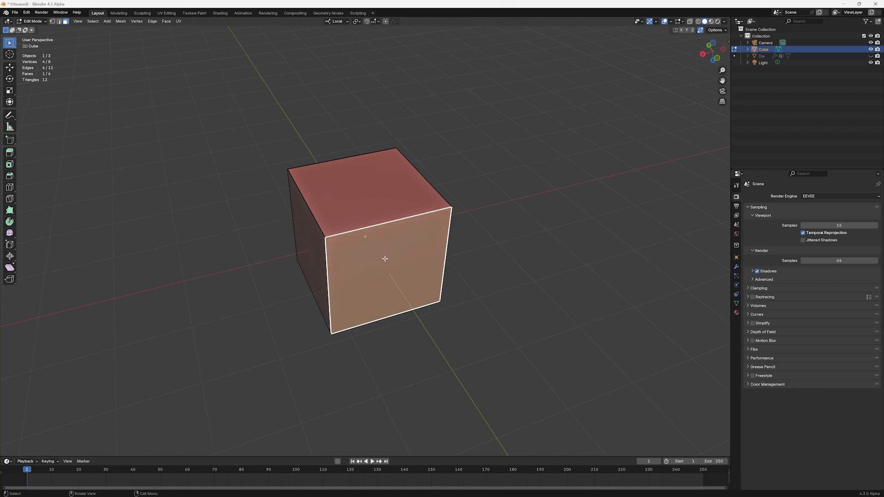
right_click(366, 253)
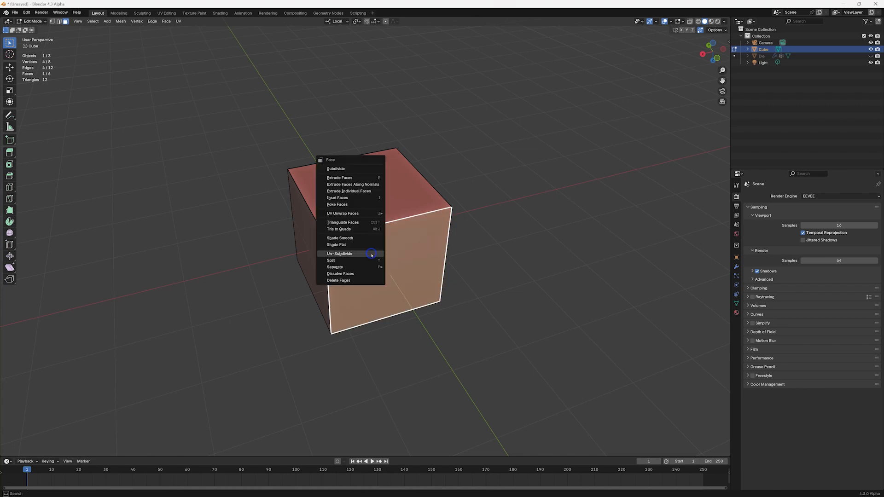
left_click(349, 170)
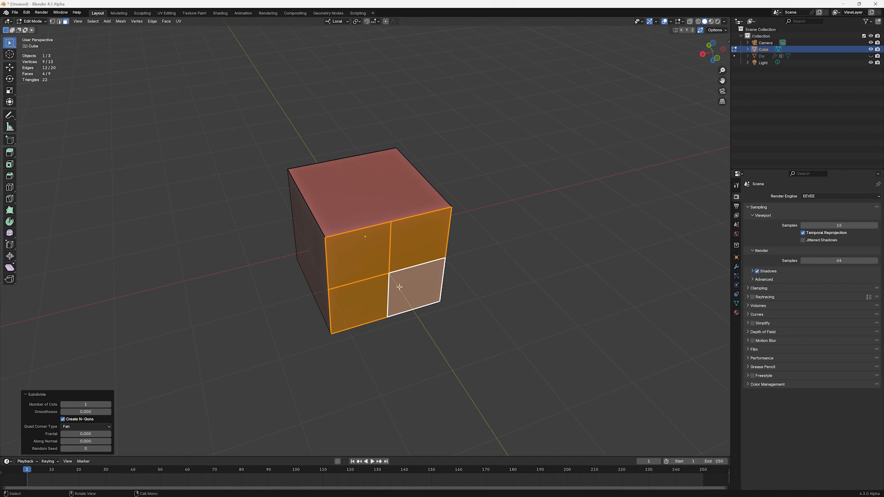
Select all faces with the same number of polygon sides as the front face's upper-right quarter
left_click(426, 244)
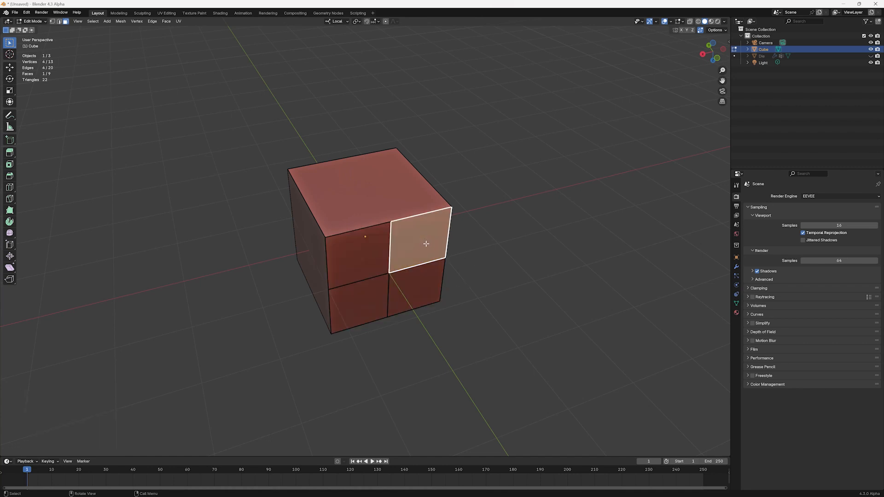
left_click(93, 21)
mouse_move(105, 184)
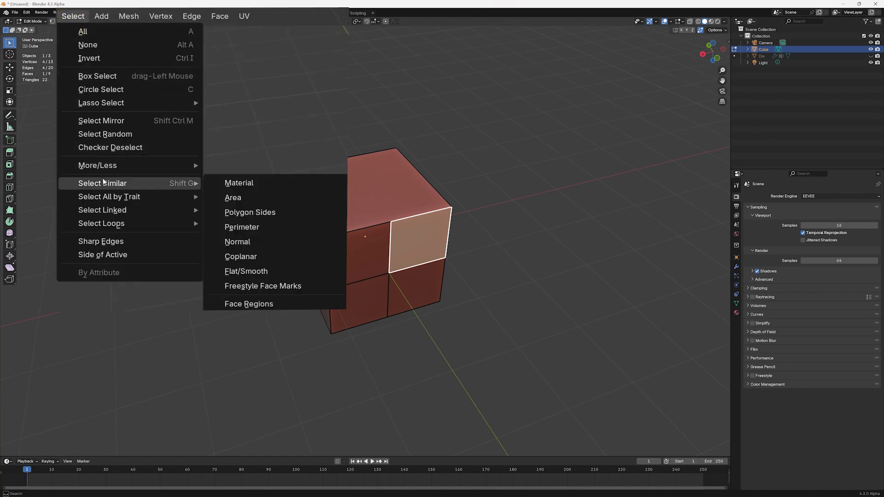
left_click(233, 213)
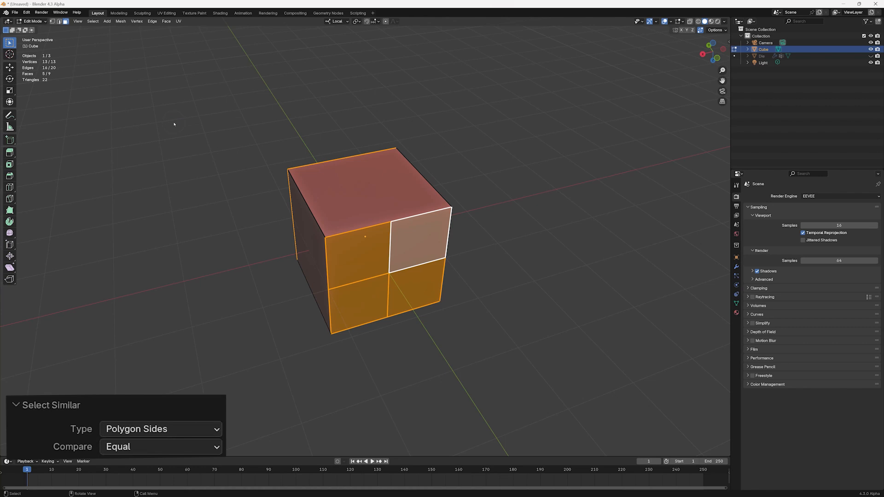
middle_click_drag(361, 247, 331, 257)
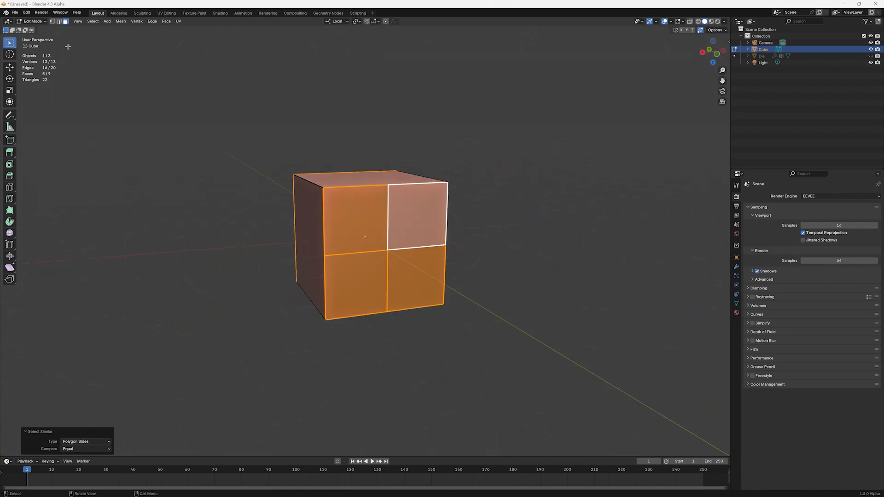
Inspect the cube's mesh in vertex selection mode and undo back to before the front face's subdivision
left_click(52, 21)
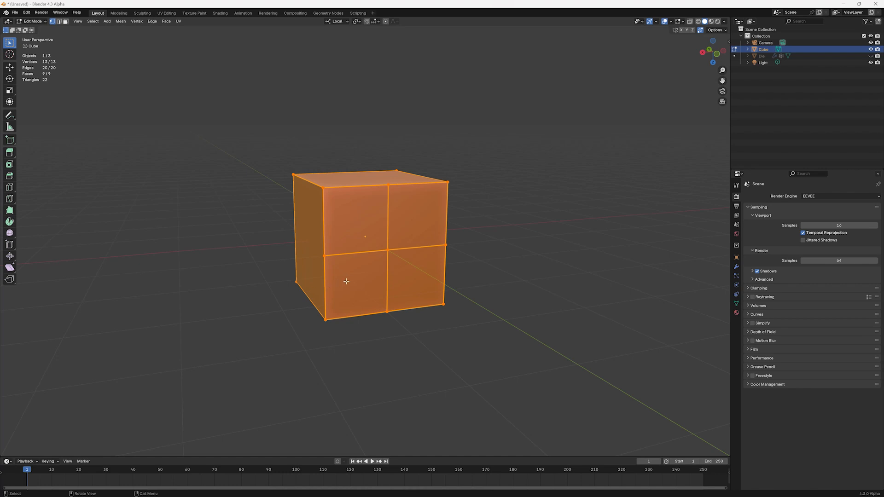
middle_click_drag(452, 310, 444, 361)
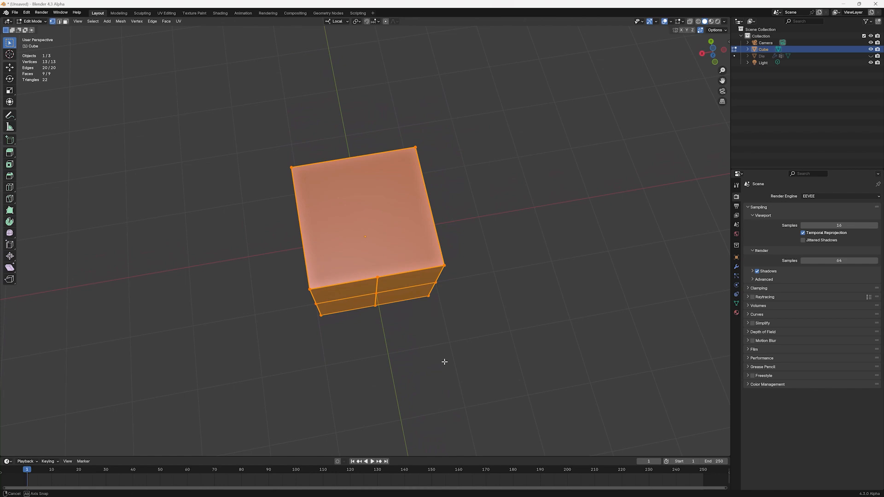
middle_click_drag(445, 362, 444, 361)
middle_click_drag(445, 361, 456, 308)
key("ctrl+z")
key("ctrl+z")
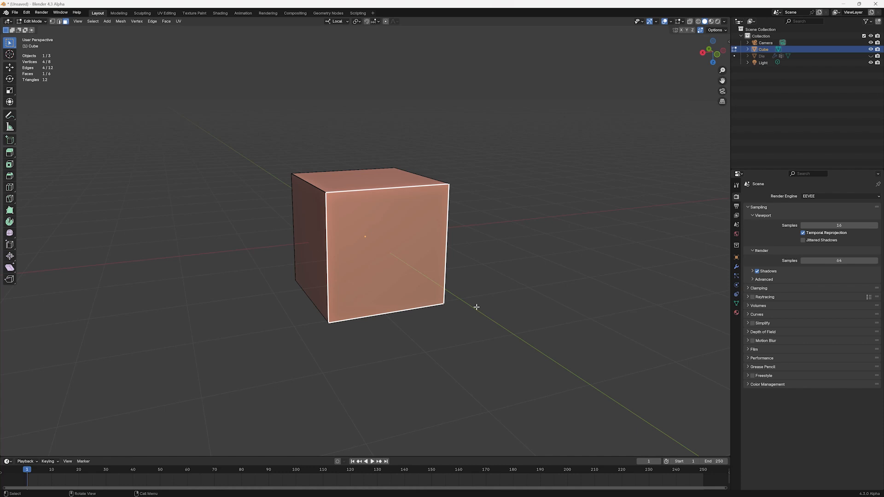
Subdivide the front face again with Create N-Gons turned off
right_click(421, 242)
left_click(417, 239)
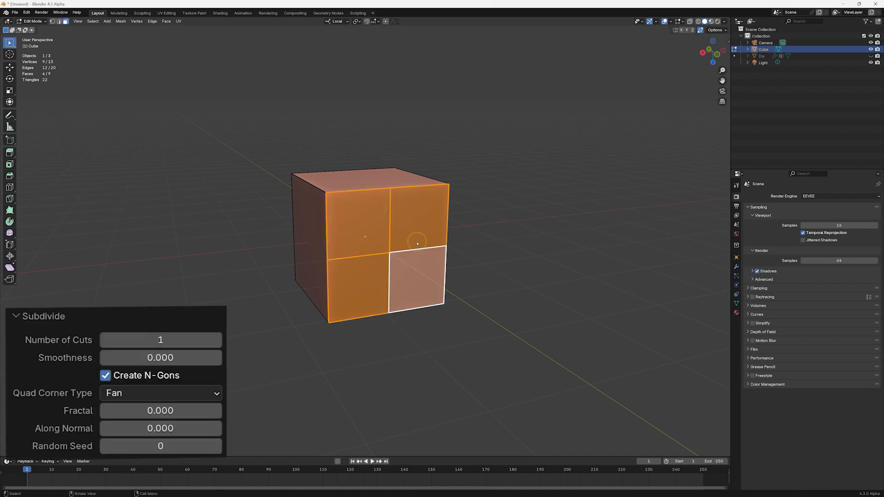
left_click(105, 376)
middle_click_drag(298, 361, 278, 373)
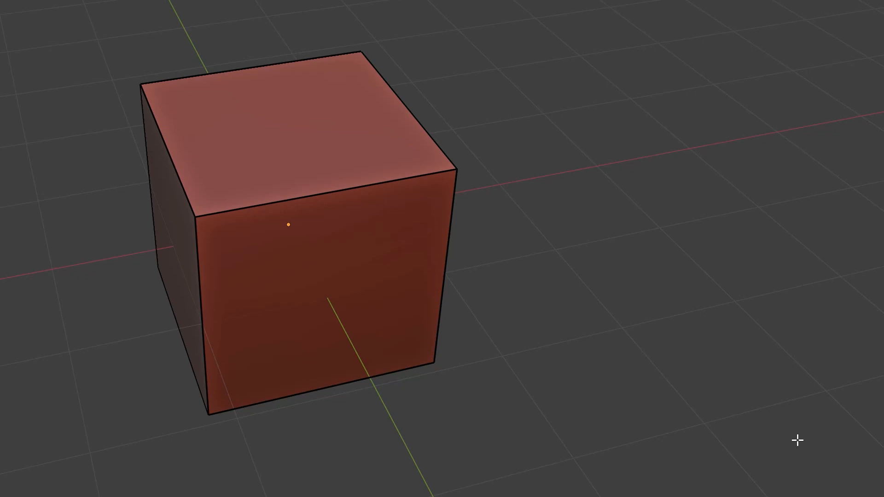
Subdivide the upper edge of the plain cube's front face with 4 cuts
left_click(327, 193)
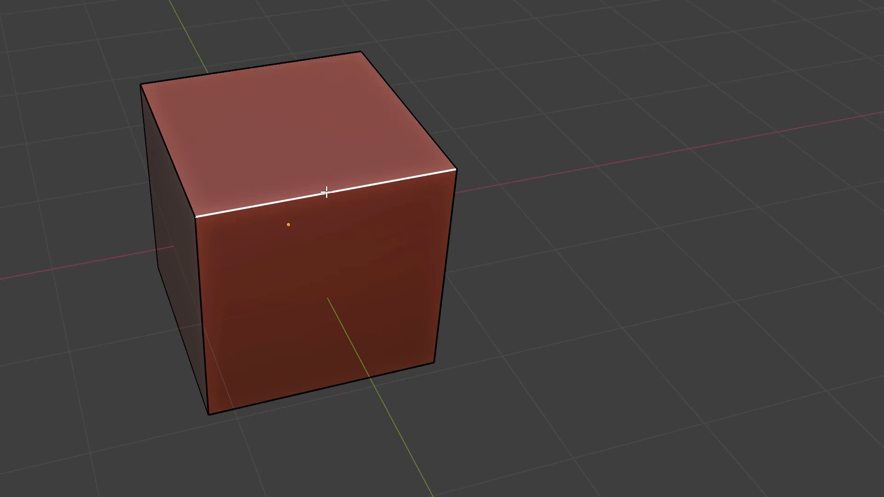
right_click(326, 193)
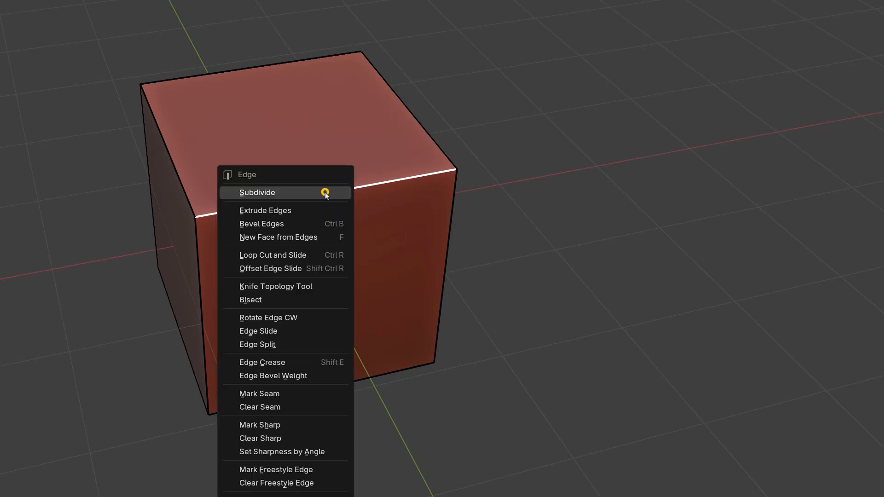
left_click(328, 194)
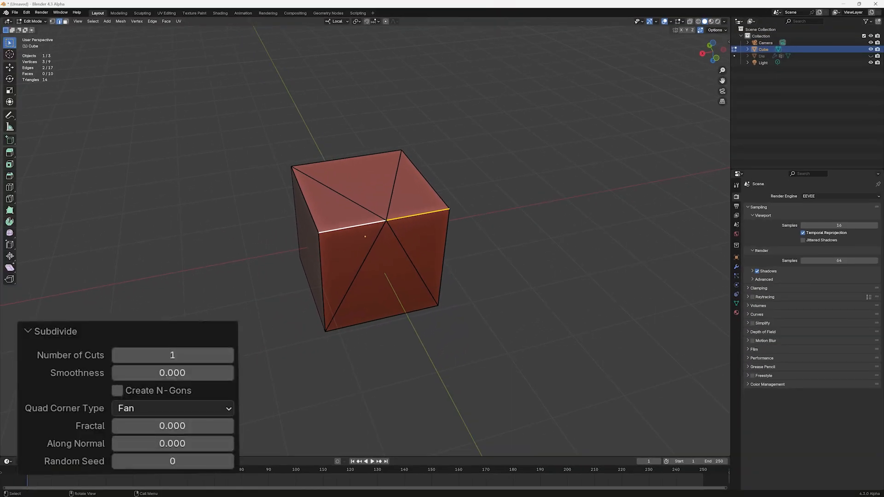
left_click(228, 360)
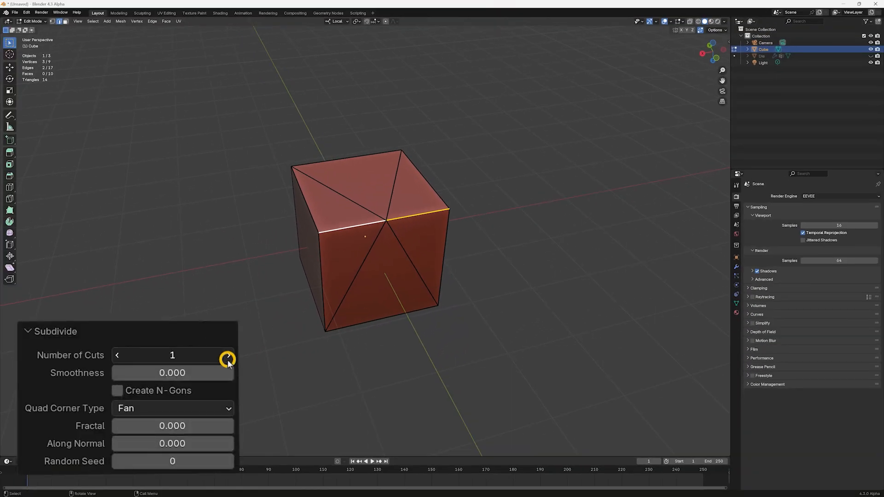
left_click(227, 355)
left_click(228, 356)
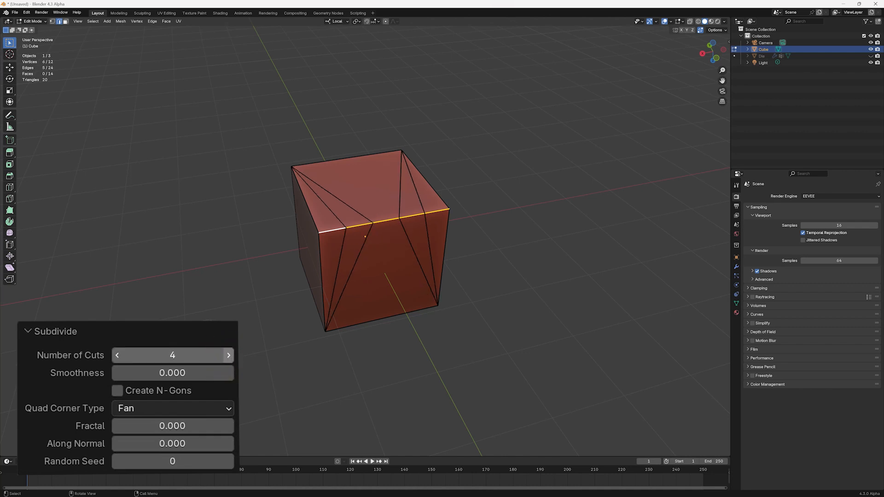
left_click(228, 356)
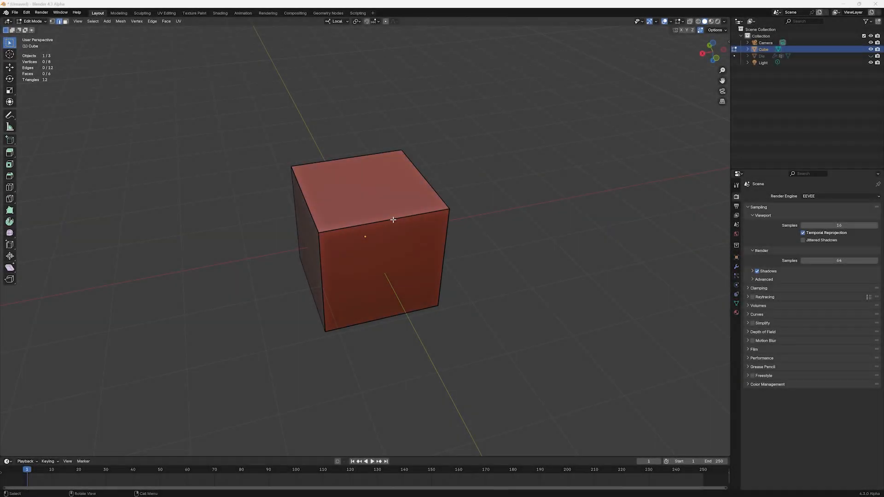
Subdivide the opposite upper and lower edges of the front face together
left_click(392, 219)
left_click(391, 317, "shift")
right_click(398, 240)
left_click(397, 240)
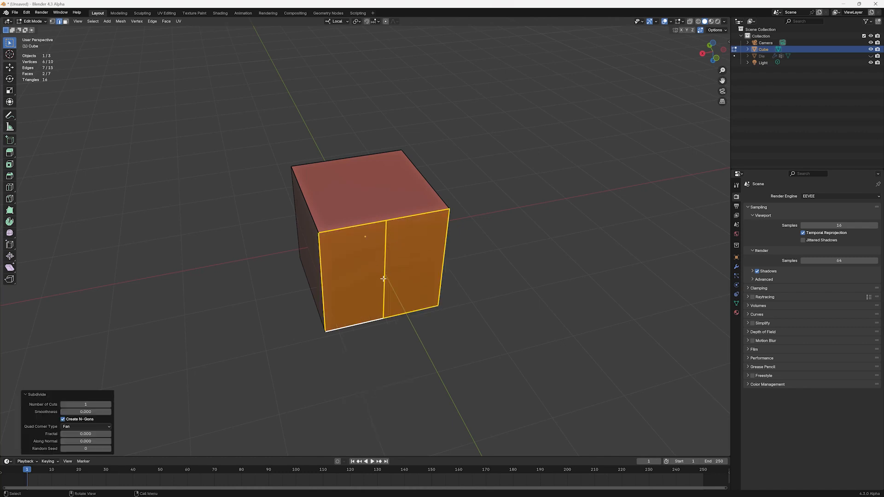
Increase the number of cuts in the subdivision of the two opposite front edges
middle_click_drag(386, 280, 260, 322)
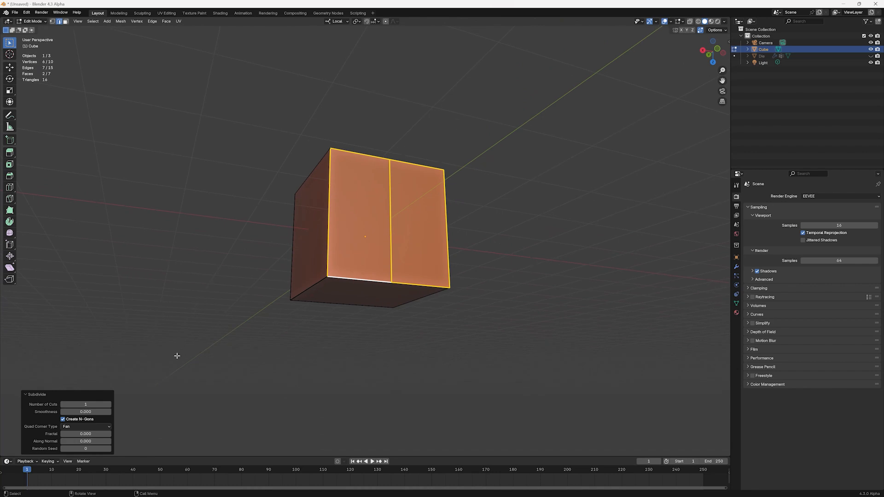
middle_click_drag(317, 359, 281, 409)
left_click(109, 405)
left_click(109, 405)
left_click(109, 405)
middle_click_drag(158, 403, 276, 397)
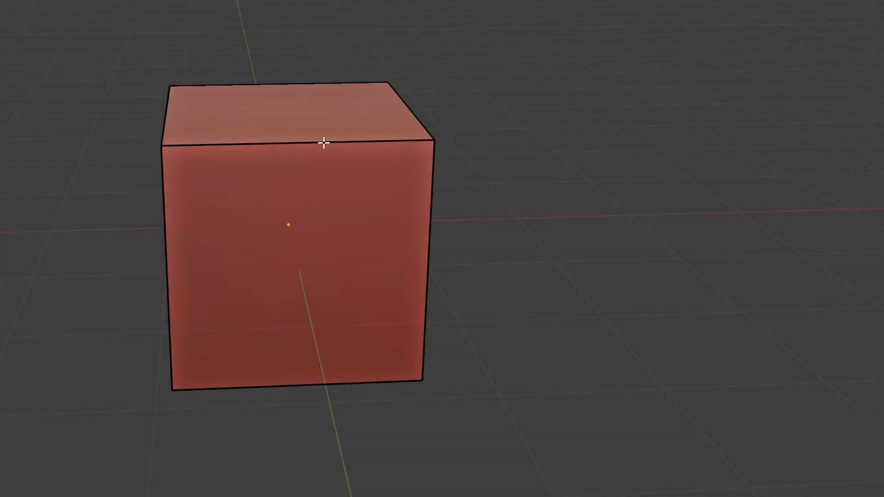
Subdivide the adjacent upper and left edges of the plain cube's front face together
left_click(323, 141)
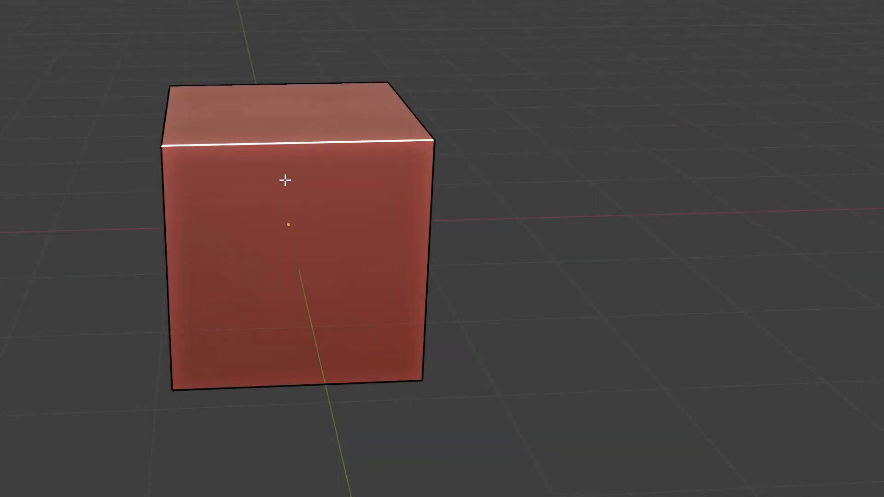
left_click(167, 251, "shift")
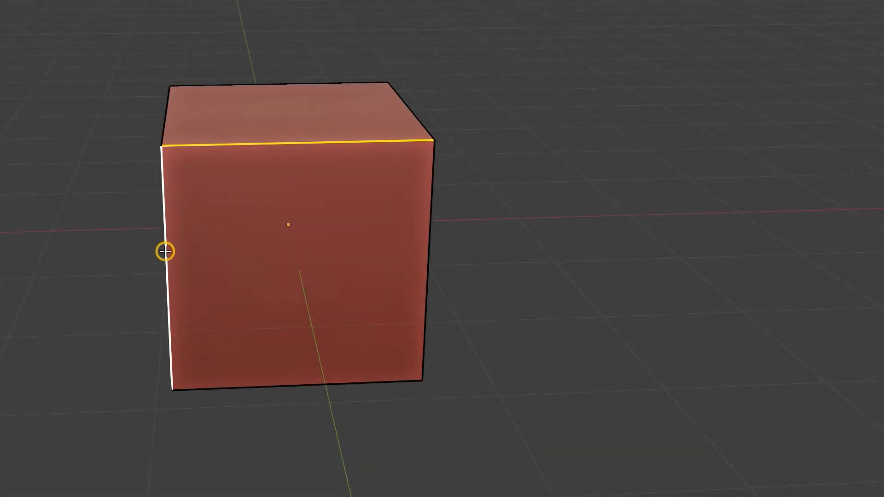
key("ctrl+e")
left_click(330, 193)
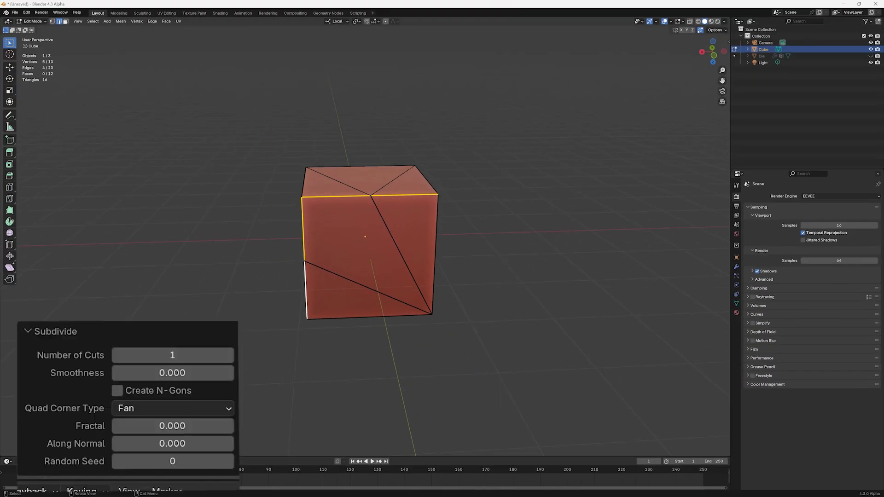
Try the Inner Vert and Path quad corner types on the adjacent-edge subdivision and set it back to Fan
left_click(207, 408)
left_click(198, 427)
left_click(221, 409)
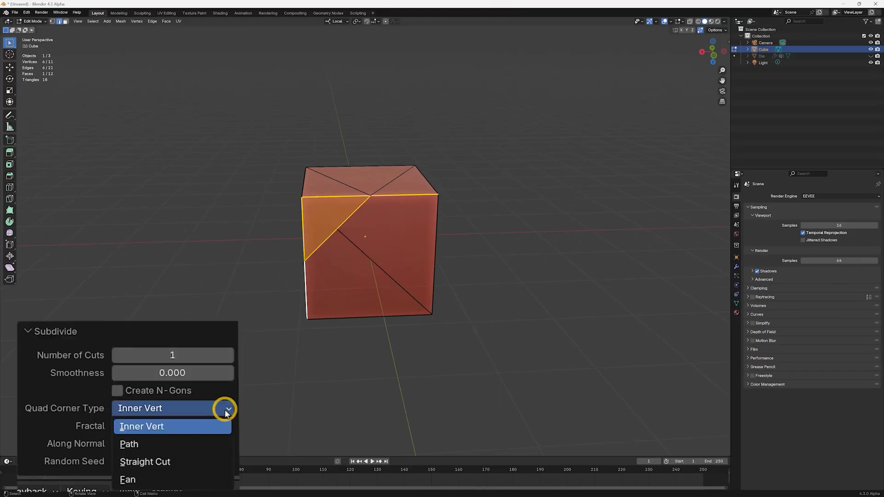
left_click(178, 443)
left_click(223, 410)
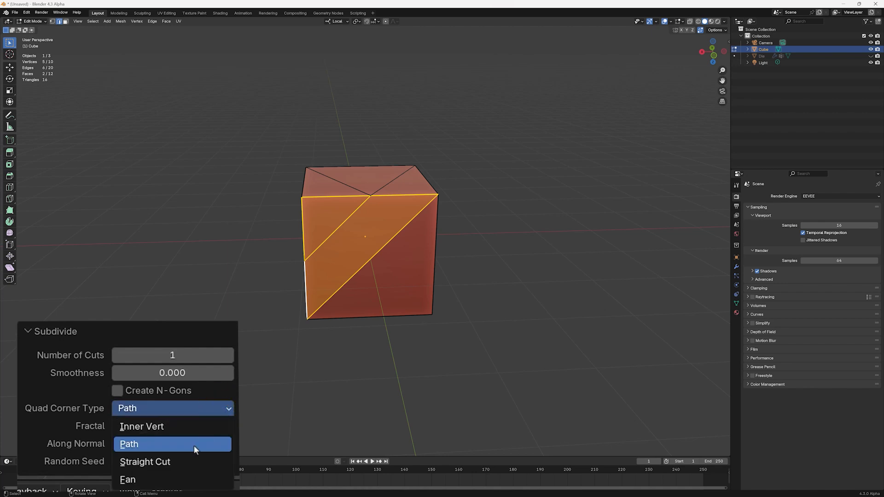
left_click(191, 426)
left_click(212, 408)
left_click(175, 479)
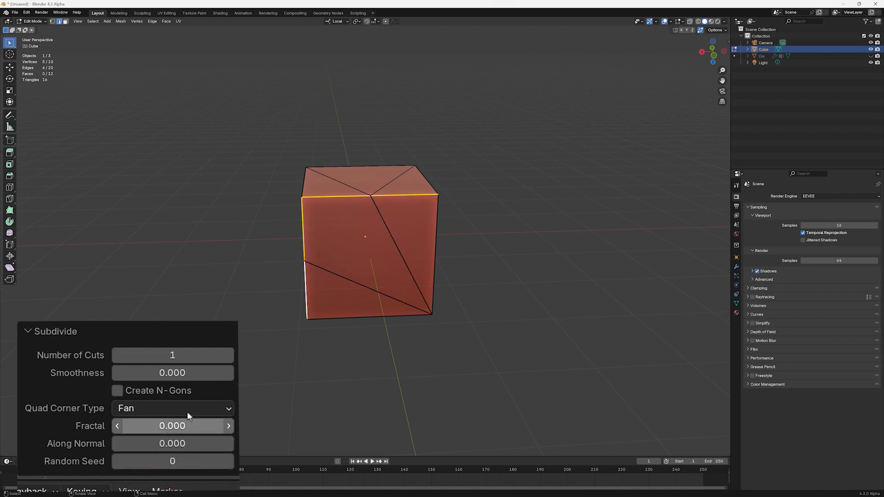
Set the adjacent-edge subdivision to 3 cuts and try the Inner Vert, Path and Straight Cut quad corner types
left_click(229, 356)
left_click(228, 356)
left_click(223, 409)
left_click(180, 425)
left_click(207, 411)
left_click(181, 445)
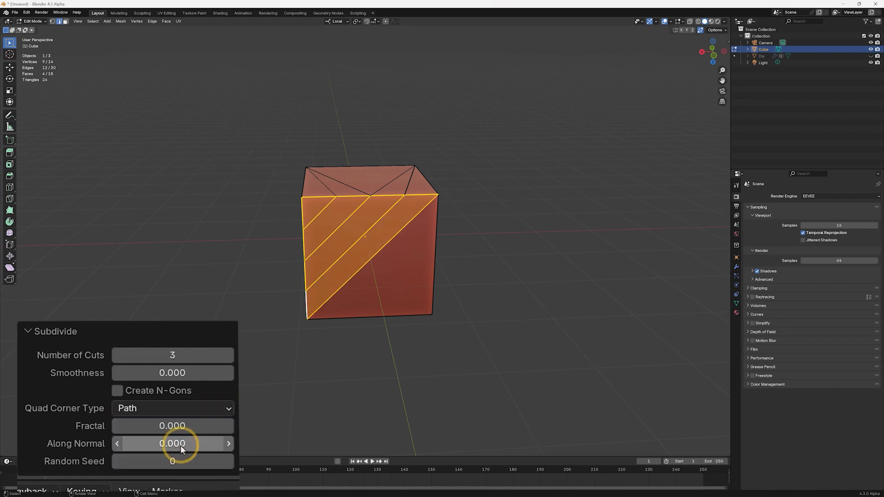
left_click(228, 409)
left_click(173, 461)
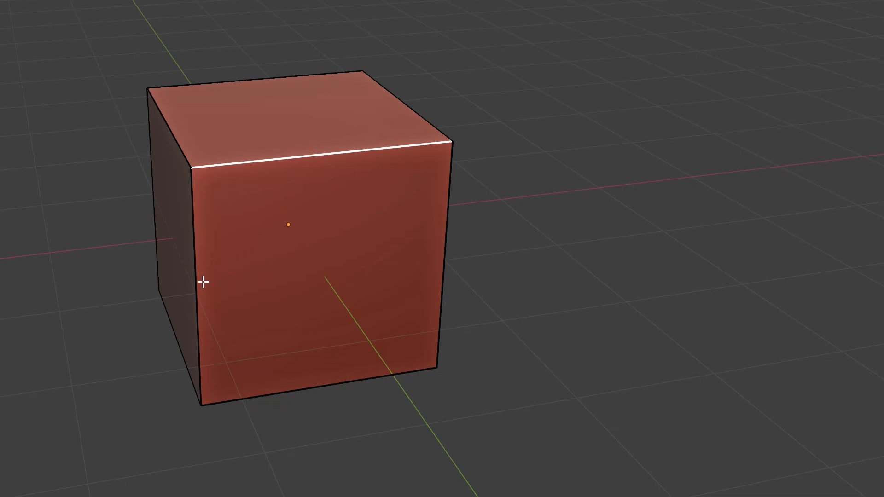
Subdivide the upper, left and lower edges of the plain cube's front face together
left_click(203, 282, "shift")
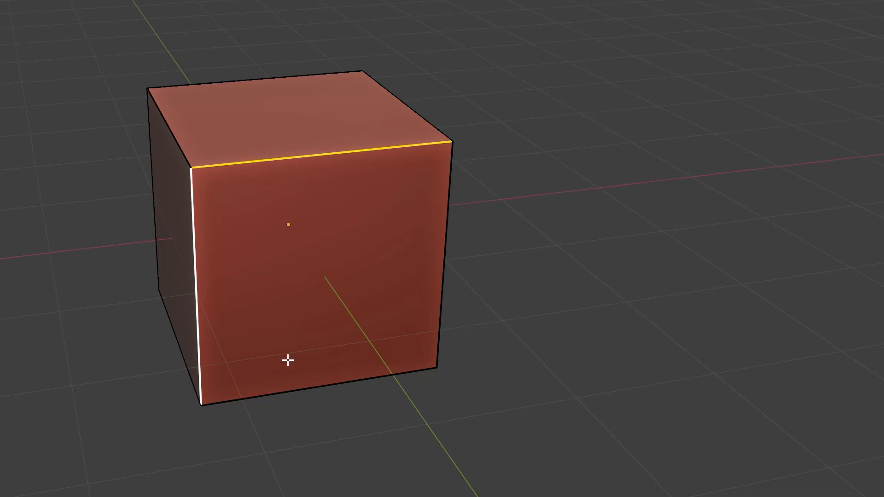
left_click(323, 389, "shift")
key("ctrl+e")
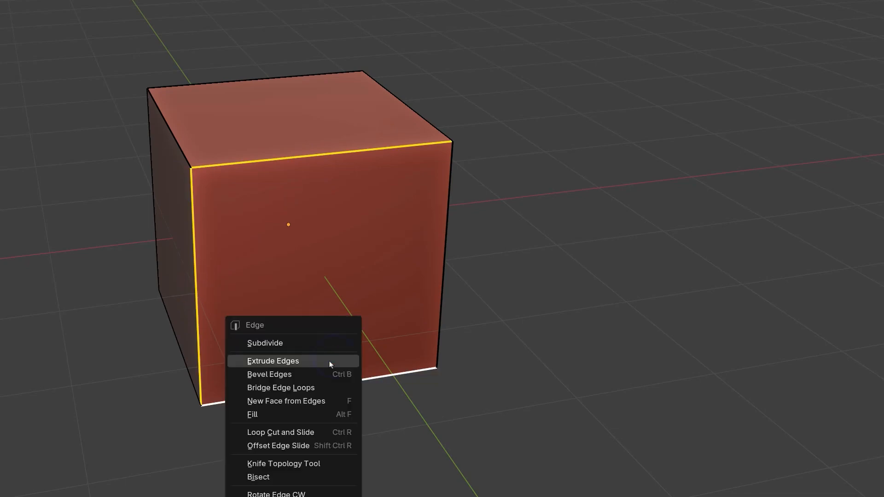
left_click(304, 342)
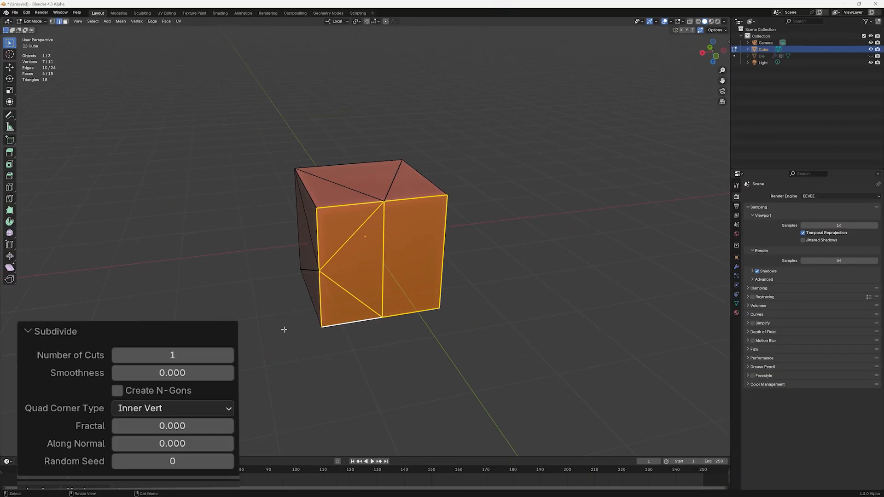
Try the Path and Fan quad corner types on the three-edge subdivision and set it back to Inner Vert
left_click(226, 409)
left_click(194, 444)
left_click(221, 409)
left_click(138, 479)
left_click(219, 408)
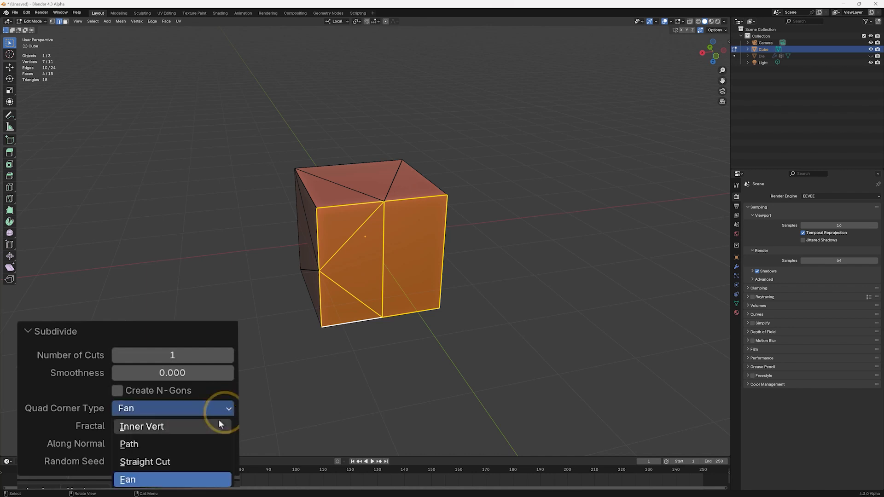
left_click(182, 427)
Increase the number of cuts in the subdivision of the three front-face edges
left_click(229, 355)
left_click(229, 355)
left_click(229, 355)
middle_click_drag(277, 359, 306, 332)
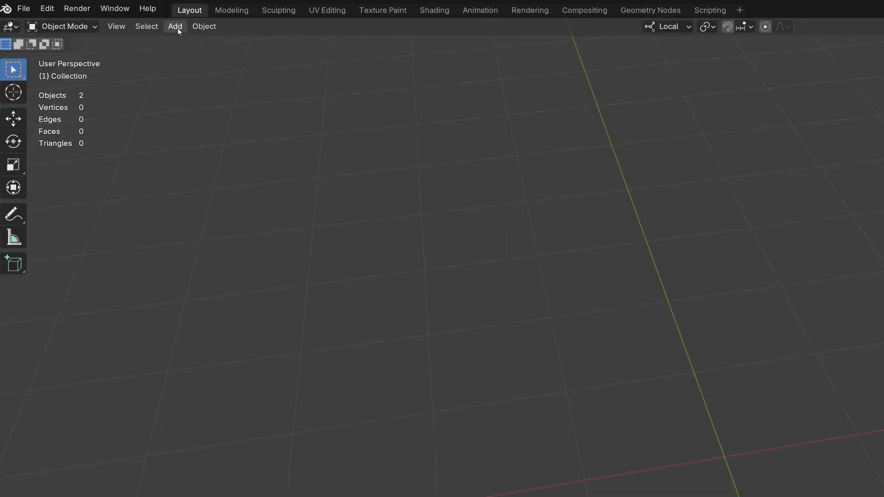
Add a plane mesh and enter Edit Mode on it
left_click(175, 26)
mouse_move(183, 43)
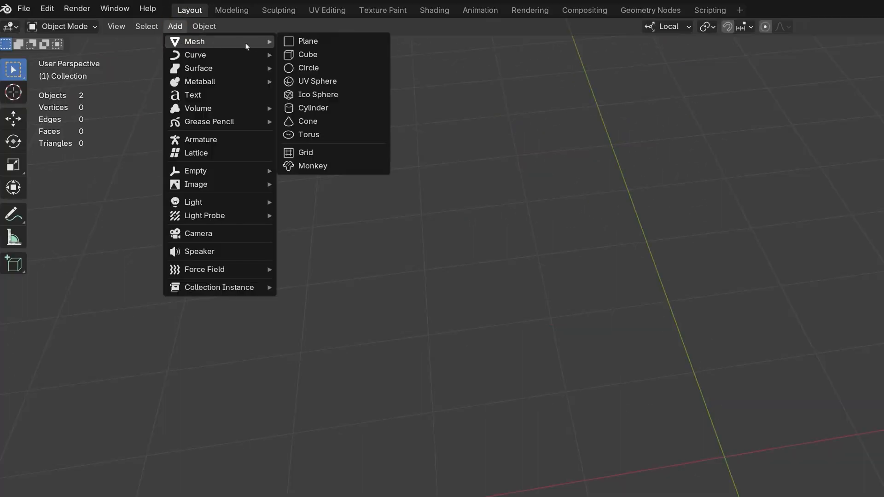
left_click(306, 41)
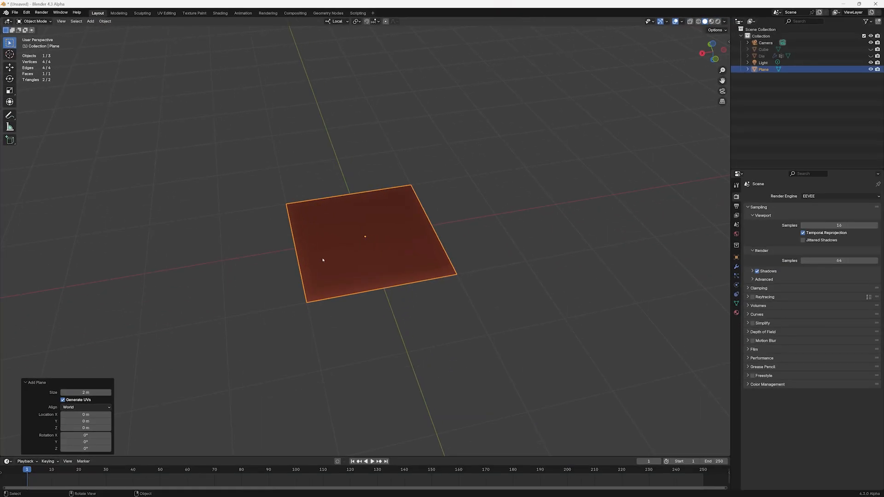
key("Tab")
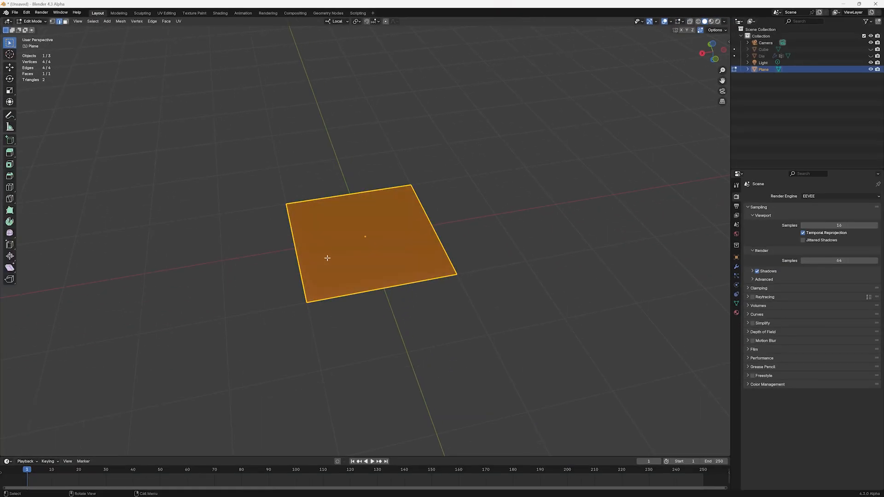
Subdivide the whole plane with 10 cuts
key("ctrl+e")
left_click(331, 249)
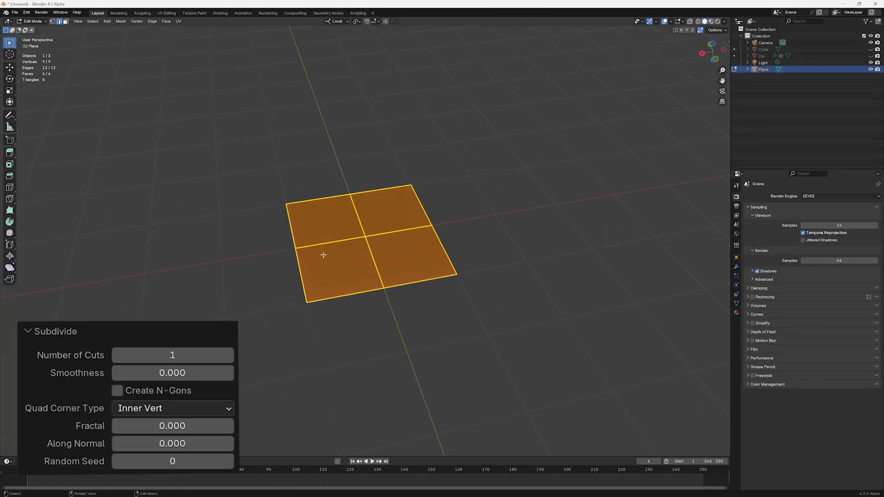
left_click(228, 354)
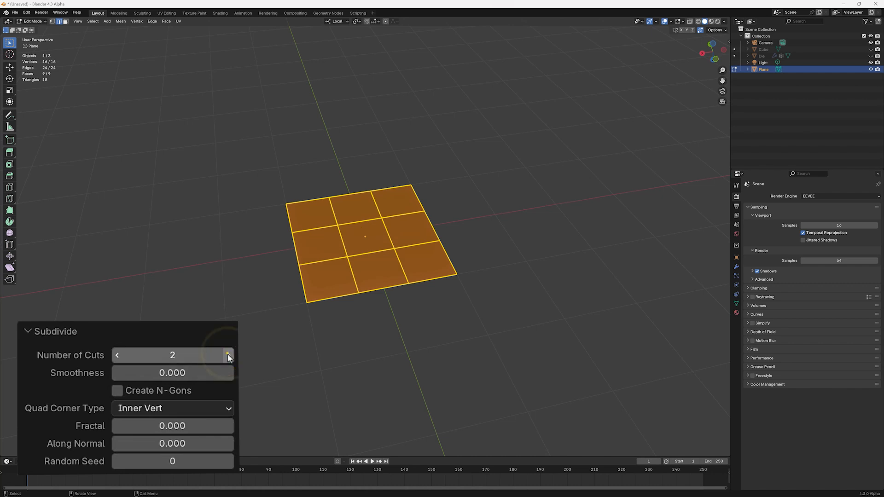
left_click(227, 354)
left_click(228, 354)
left_click(227, 353)
left_click(227, 354)
left_click(227, 354)
left_click(227, 354)
left_click(228, 354)
left_click(227, 354)
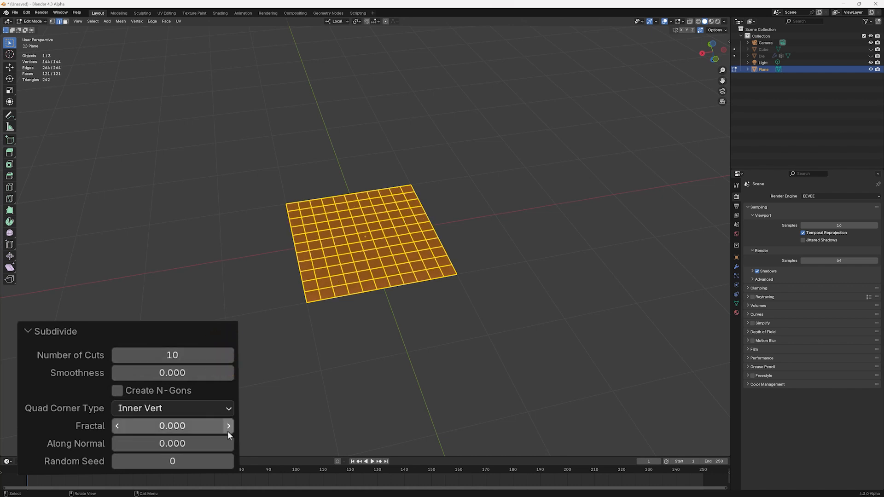
Set the Fractal value of the plane's subdivision to 0.710
left_click(169, 426)
left_click_drag(168, 427, 222, 427)
left_click(263, 381)
middle_click_drag(343, 324, 497, 367)
key("ctrl+z")
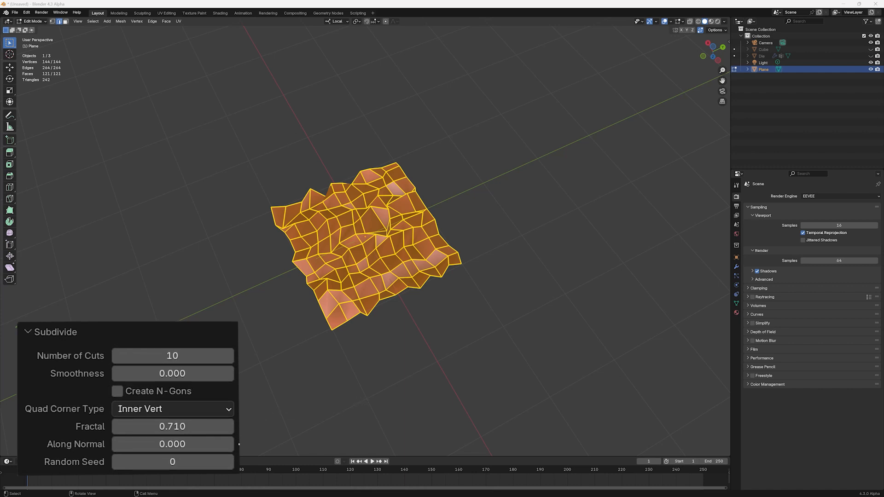
Try an Along Normal value of 1.000 on the fractal subdivision and set it back to 0
left_click(164, 449)
left_click_drag(164, 449, 212, 449)
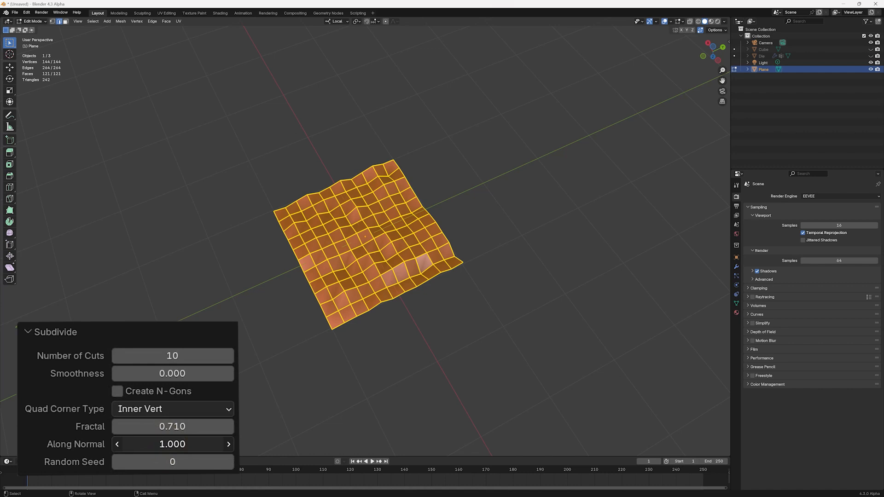
mouse_move(318, 366)
middle_mouse_down()
mouse_move(322, 322)
mouse_move(334, 345)
mouse_move(328, 365)
middle_mouse_up()
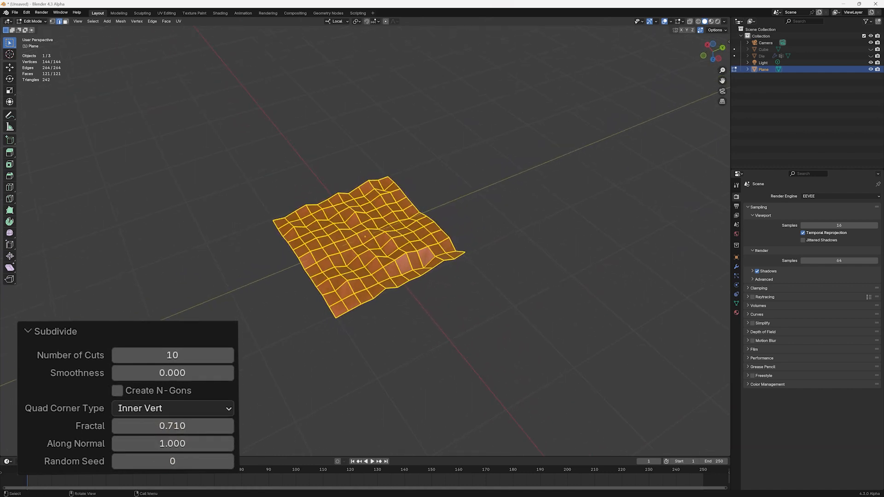
left_click_drag(212, 444, 164, 445)
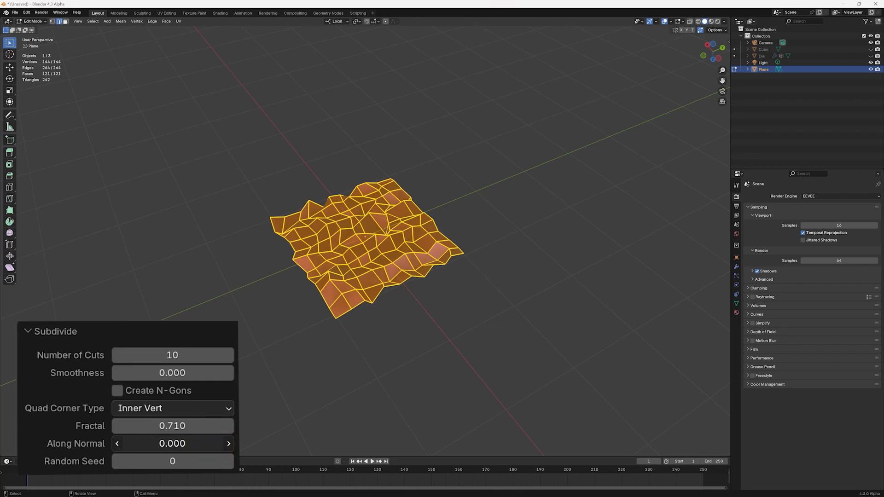
Set the Random Seed of the plane's fractal subdivision to 3
middle_click_drag(293, 377, 270, 369)
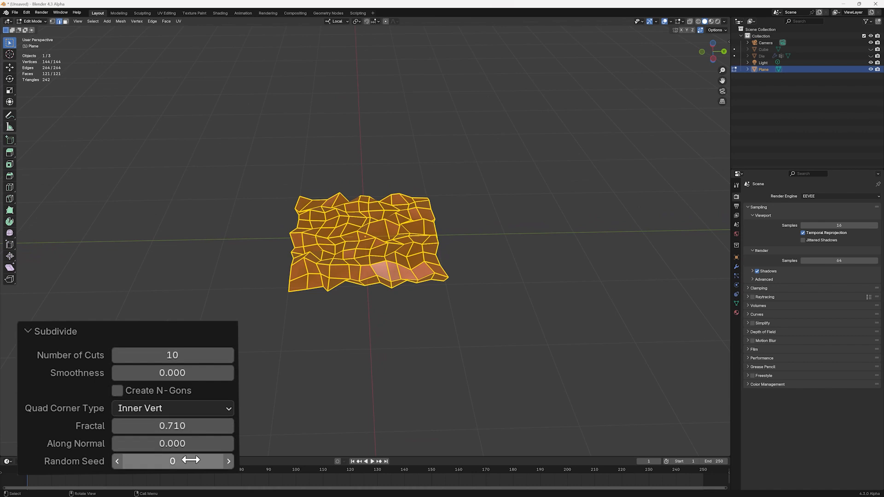
left_click(228, 462)
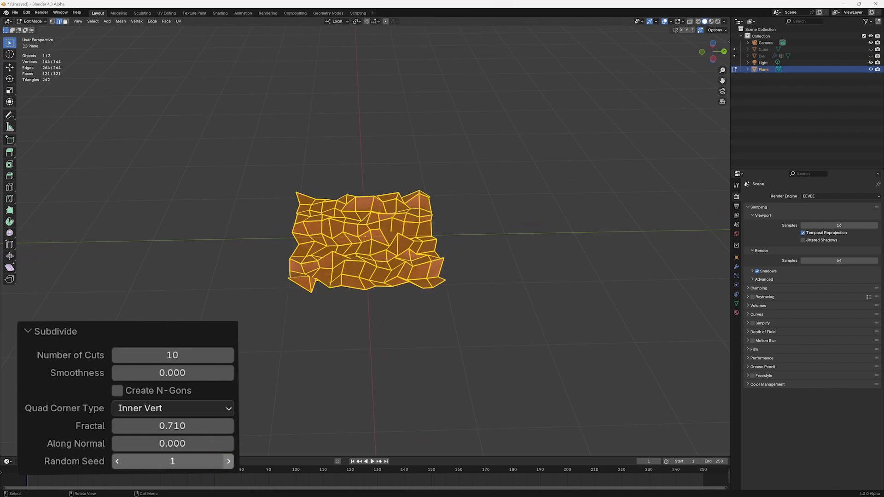
left_click(229, 462)
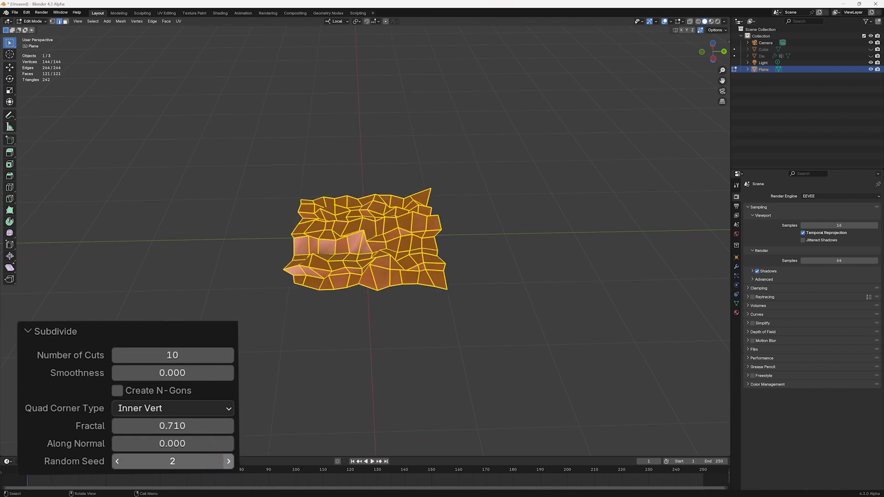
left_click(229, 462)
middle_click_drag(274, 392, 306, 360)
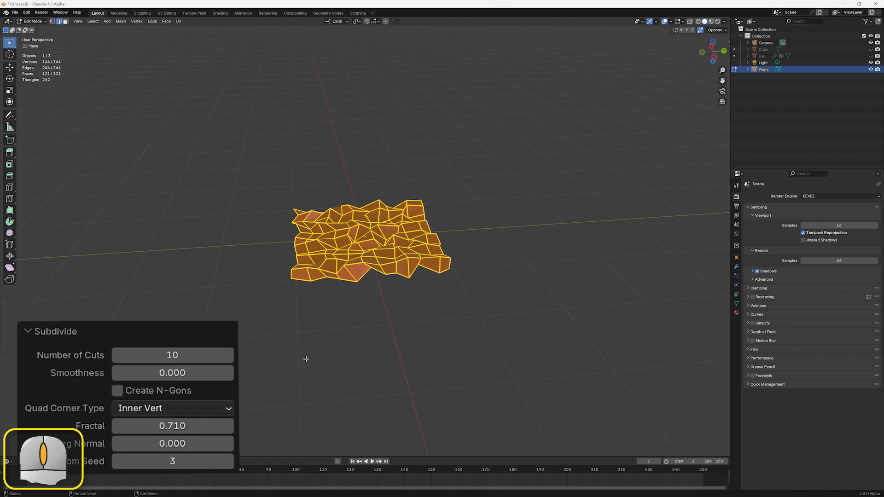
left_click(330, 343)
mouse_move(356, 330)
middle_mouse_down()
mouse_move(439, 277)
mouse_move(416, 341)
mouse_move(386, 375)
mouse_move(359, 361)
middle_mouse_up()
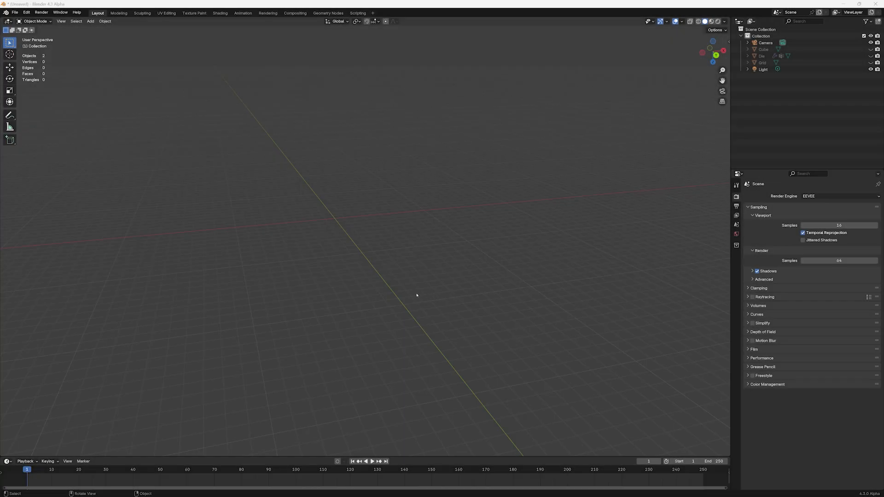
Add a mesh circle with 6 vertices in top view to form a hexagon
key("7")
left_click(400, 274)
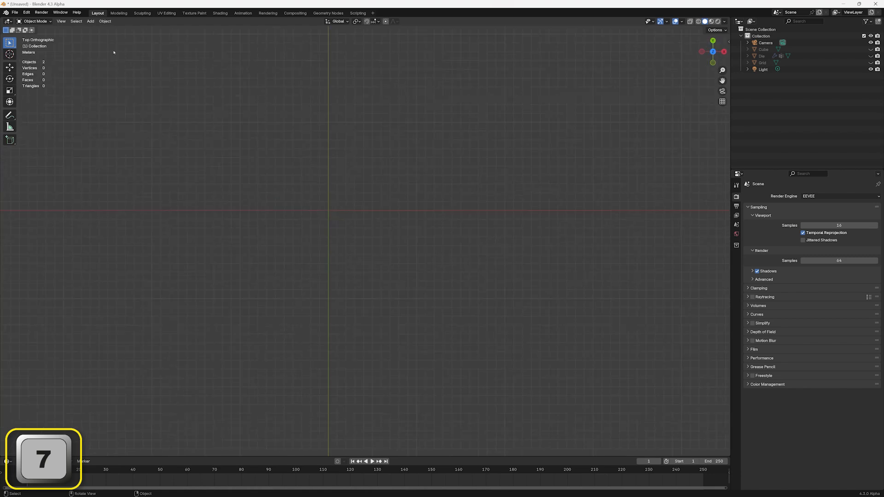
left_click(90, 22)
mouse_move(160, 34)
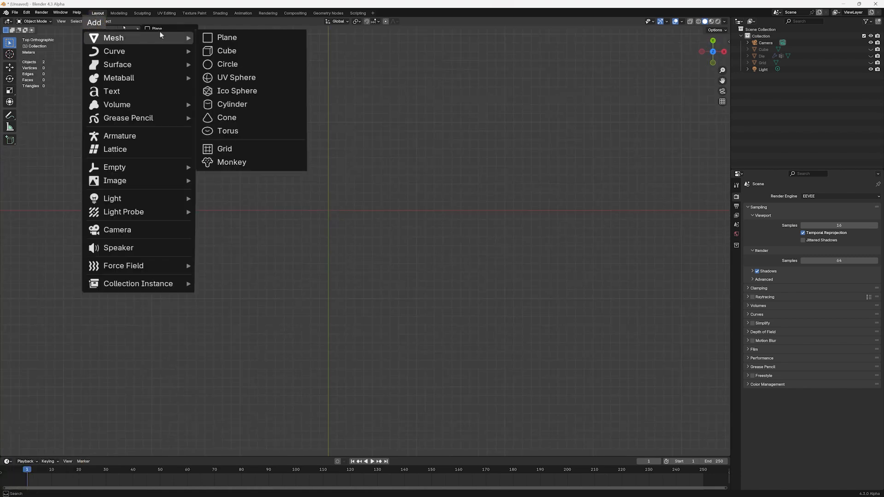
left_click(223, 64)
left_click(180, 282)
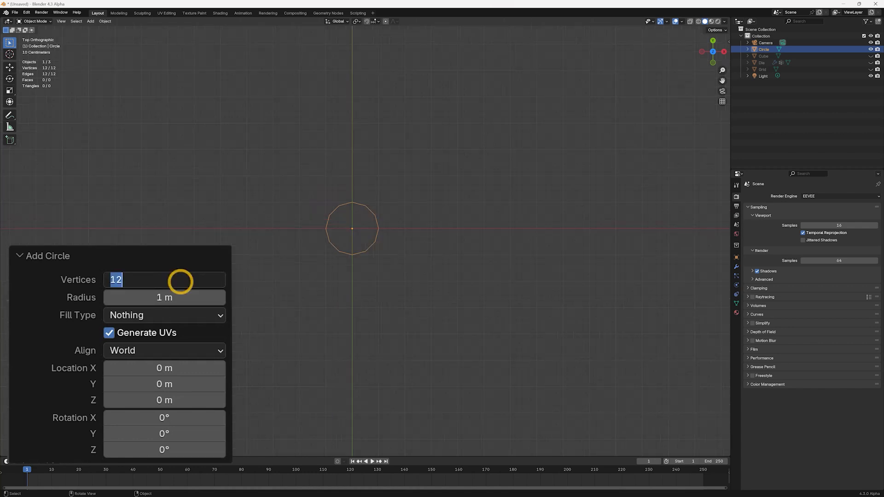
type("6")
key("Return")
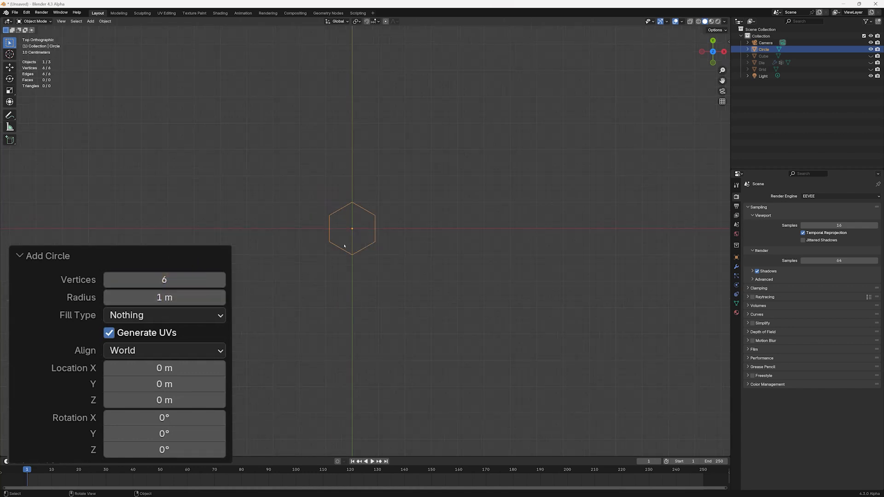
Subdivide all the hexagon's edges in Edit Mode with 2 cuts and raise the smoothness
scroll(363, 247, "up", 5)
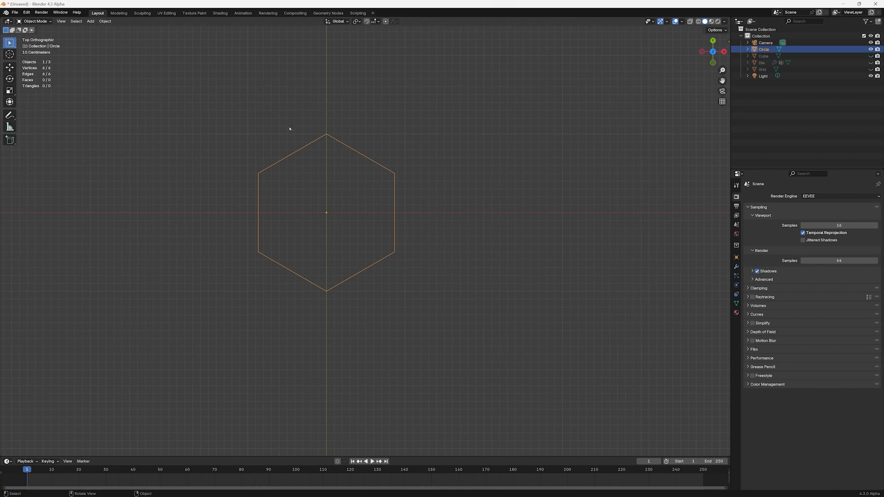
key("Tab")
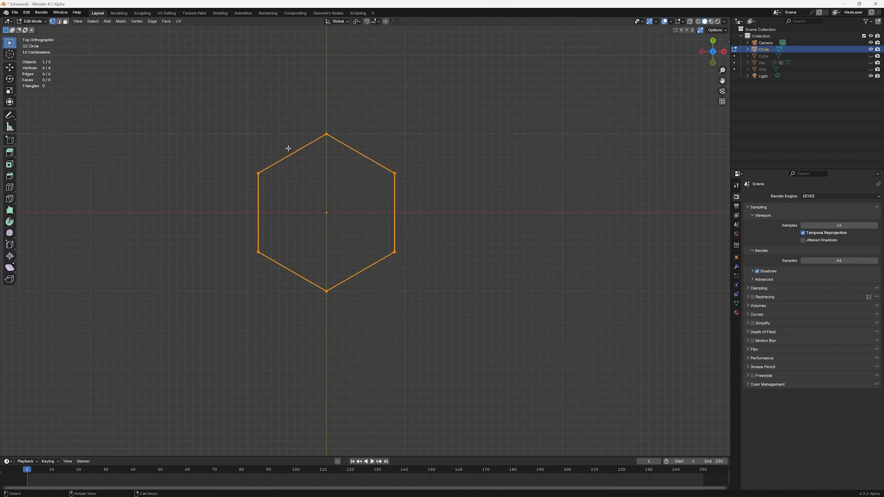
right_click(366, 159)
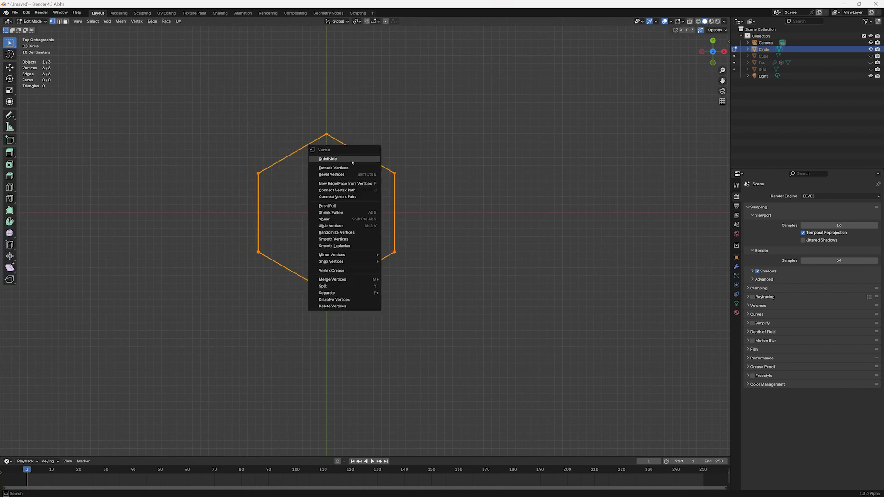
left_click(352, 160)
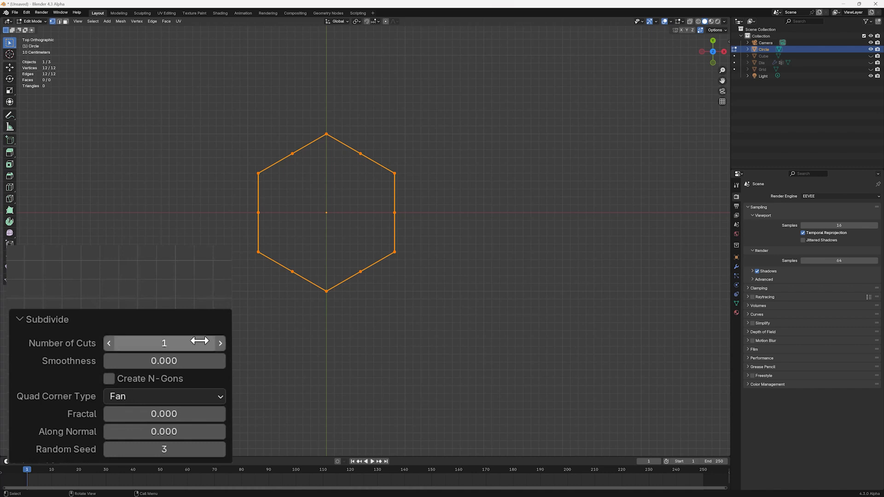
left_click(221, 344)
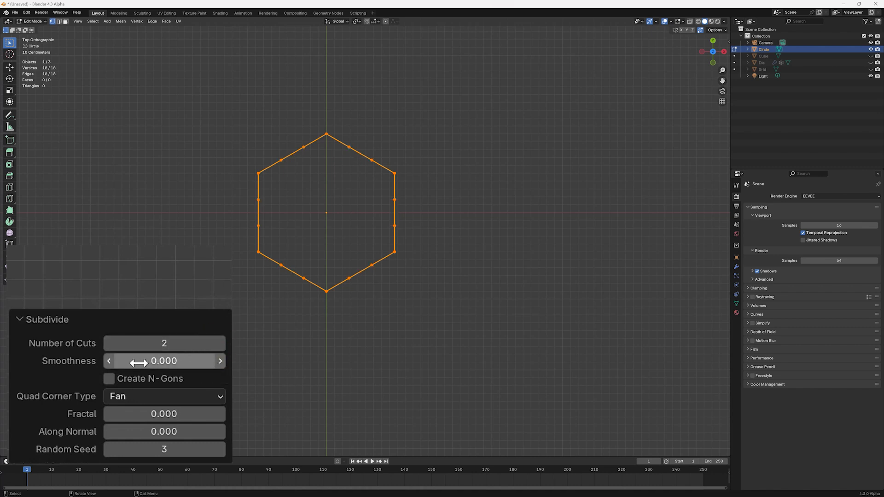
left_click_drag(138, 363, 216, 363)
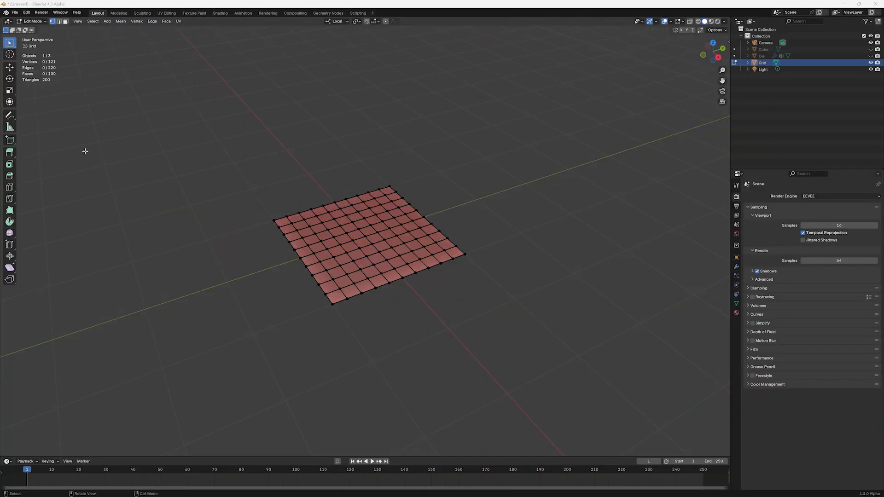
Move a vertex on the grid's front edge outward with the Move tool
left_click(9, 67)
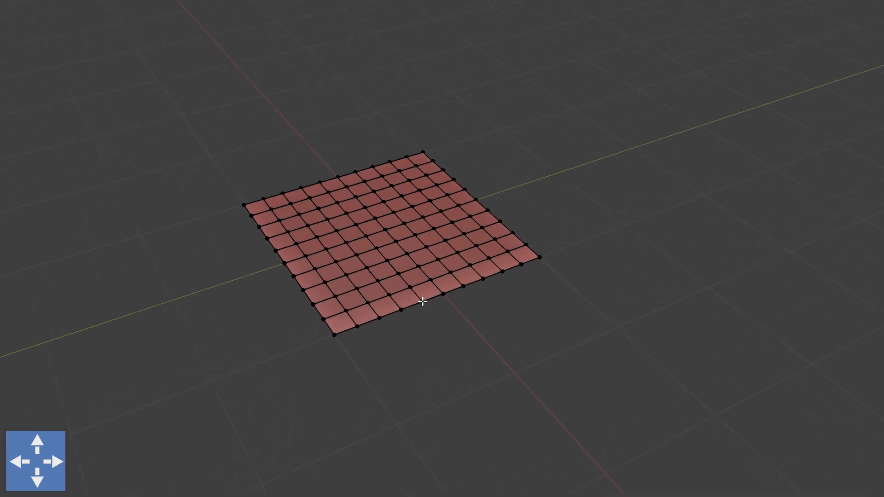
left_click(389, 282)
left_click_drag(390, 262, 389, 254)
mouse_move(451, 260)
left_mouse_down()
mouse_move(451, 241)
mouse_move(450, 264)
left_mouse_up()
left_click_drag(496, 290, 484, 296)
left_click_drag(474, 340, 486, 374)
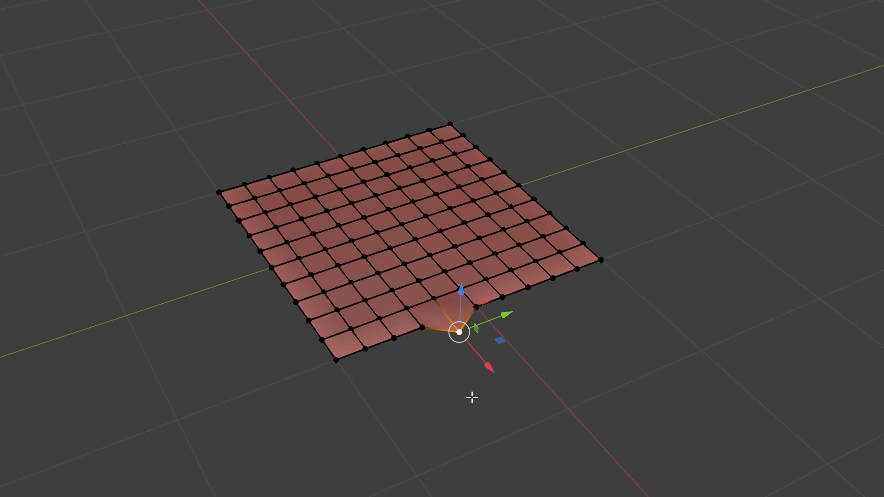
left_click(466, 416)
Move one vertex on the grid's front edge outward and another near the edge's end along the Z axis
left_click(502, 295)
key("g")
left_click(511, 342)
left_click(571, 271)
key("g")
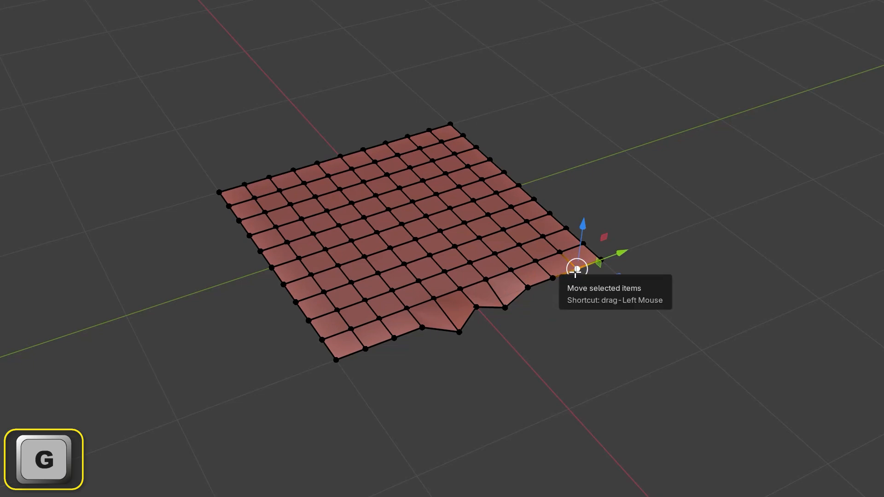
key("z")
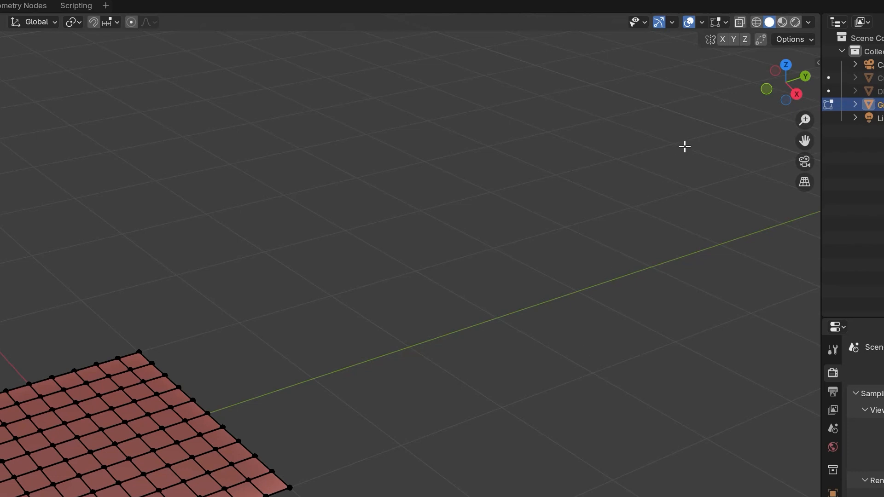
Enable Auto Merge for the mesh and set its merge threshold to 0.1 m
left_click(760, 40)
left_click(811, 41)
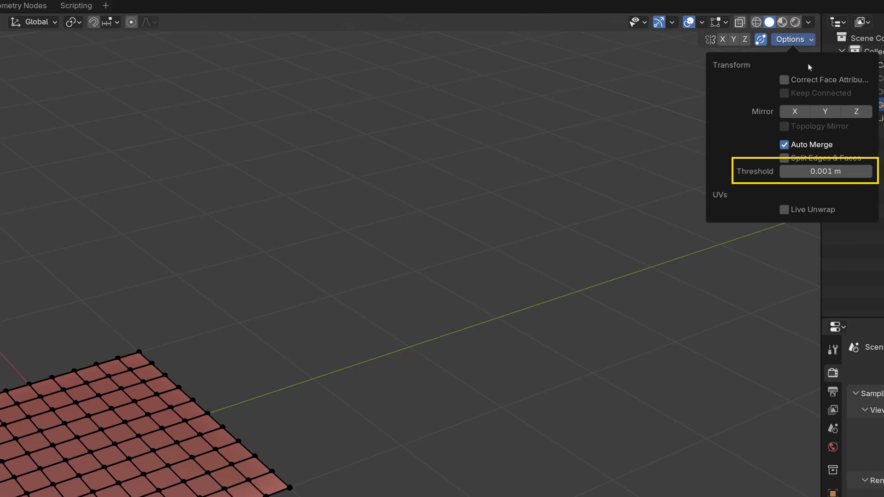
left_click(807, 171)
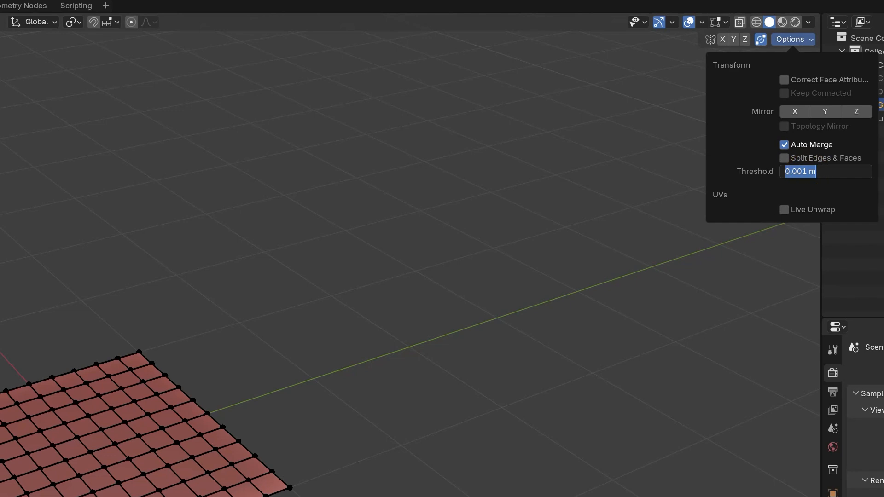
type("0.1")
left_click(749, 157)
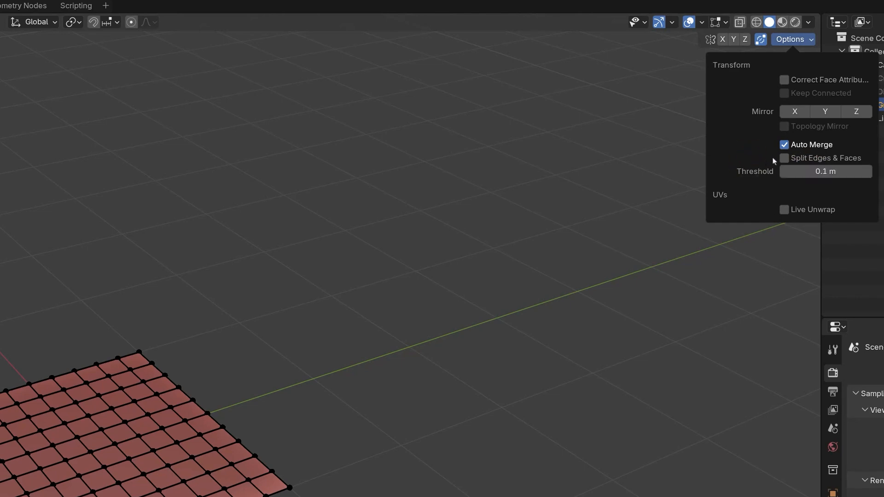
left_click(784, 146)
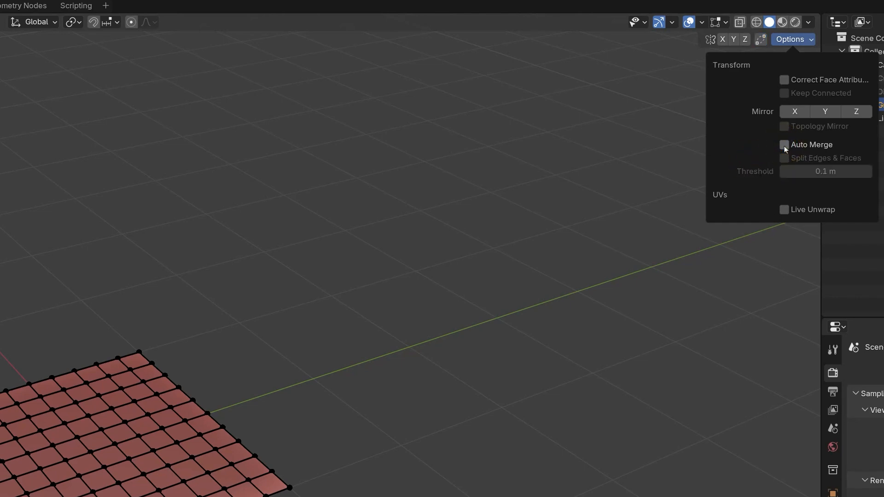
left_click(784, 146)
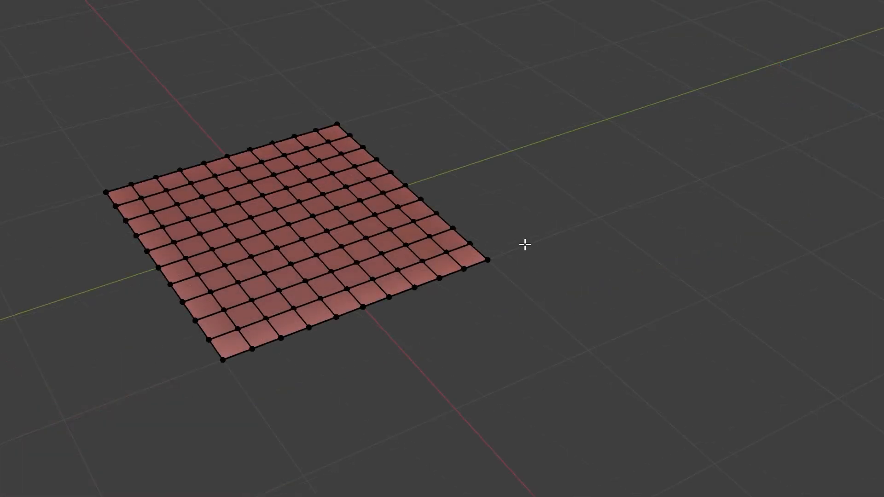
In top view, move a vertex on the grid's lower edge onto its neighbour to merge them, and undo it
key("KP_7")
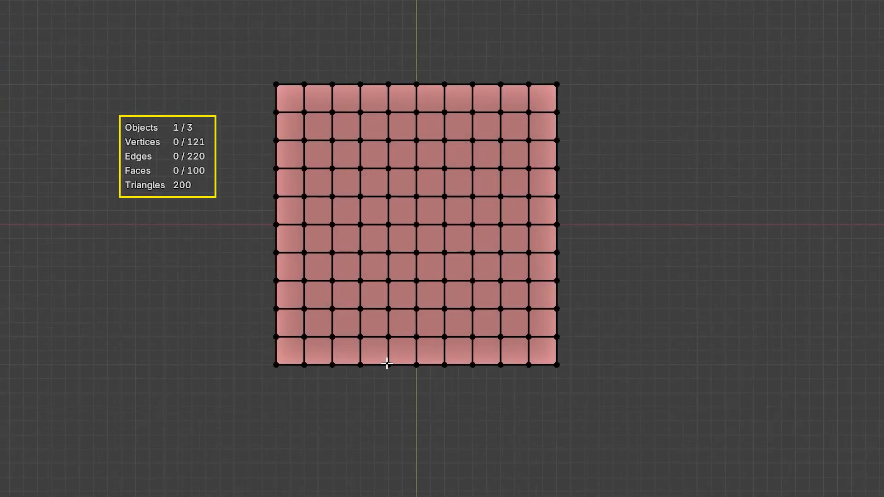
left_click(388, 363)
key("g")
left_click(416, 364)
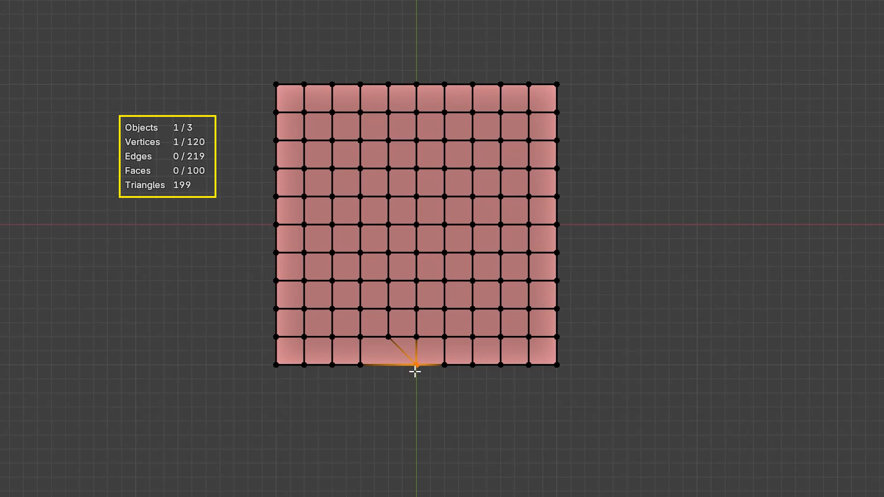
key("ctrl+z")
In edge select mode, move a vertical edge in the grid's lowest row onto the adjacent edge to merge them, and undo it
key("2")
left_click(401, 383)
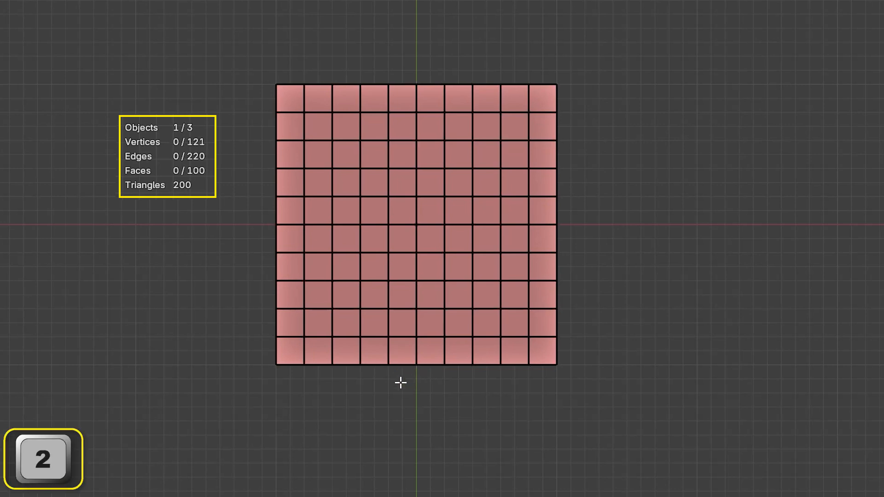
left_click(387, 353)
key("g")
left_click(413, 354)
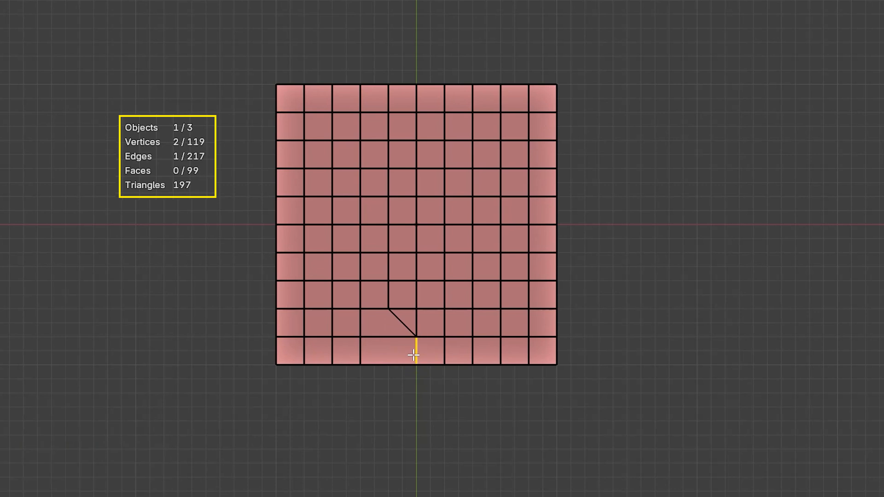
key("ctrl+z")
In face select mode, move a face in the grid's lowest row onto the face beside it
key("3")
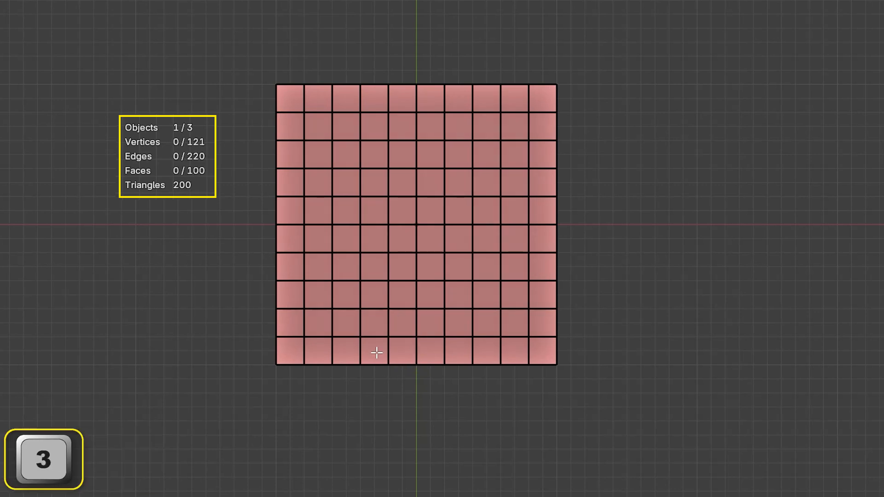
left_click(376, 353)
key("g")
left_click(404, 353)
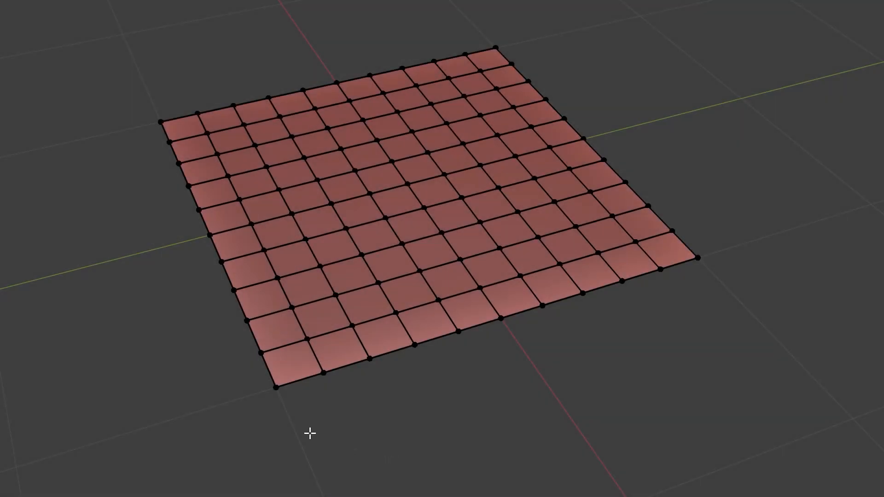
Slide the grid's nearest corner vertex along the front edge with clamping off, extending it outward past the edge's end
left_click(275, 388)
key("g")
key("g")
left_click(275, 387)
mouse_move(283, 385)
left_mouse_down()
mouse_move(325, 376)
mouse_move(275, 388)
mouse_move(267, 363)
mouse_move(271, 390)
left_mouse_up()
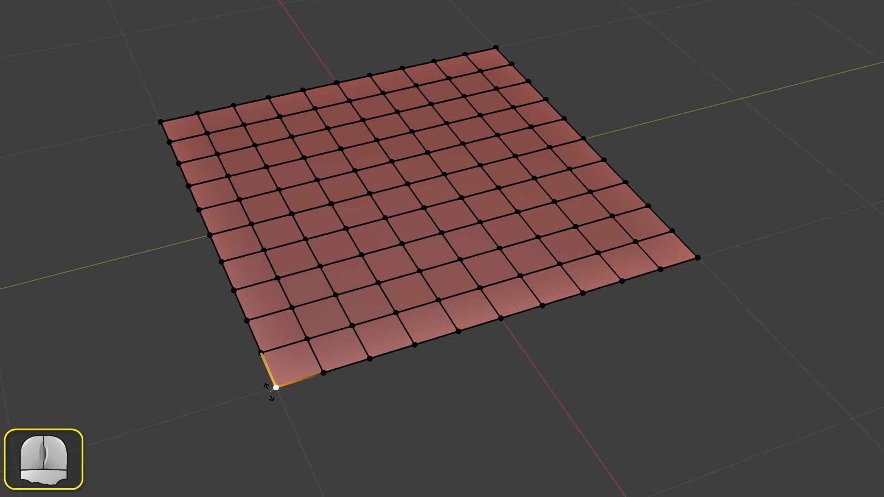
key("alt")
key("alt")
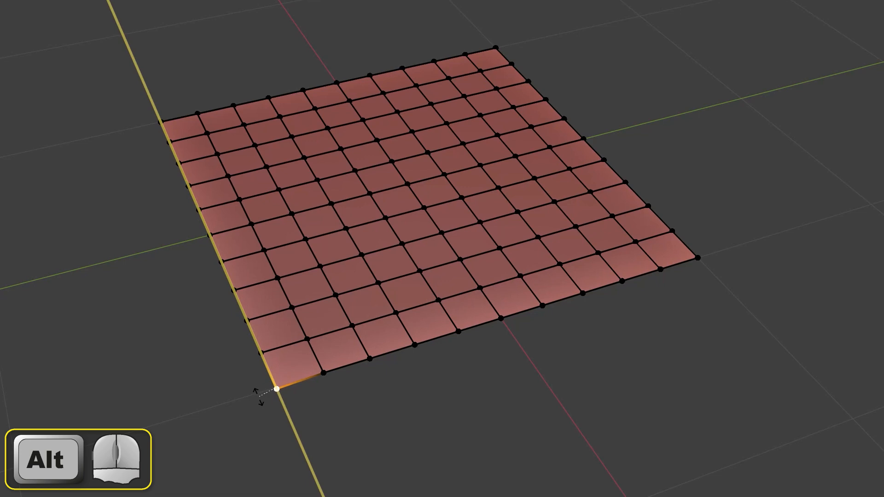
left_click_drag(255, 340, 185, 414)
key("alt")
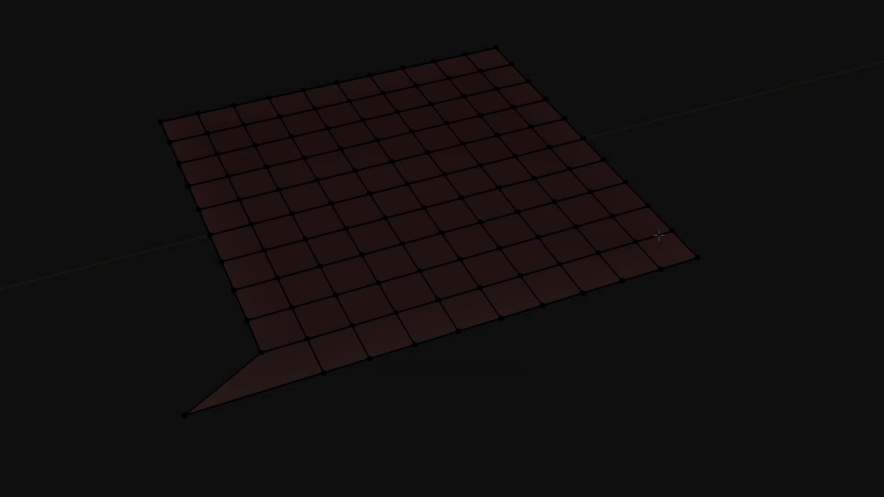
In edge select mode, slide the inner edge of the other front corner face with clamping off, inward beyond its guide edges
key("2")
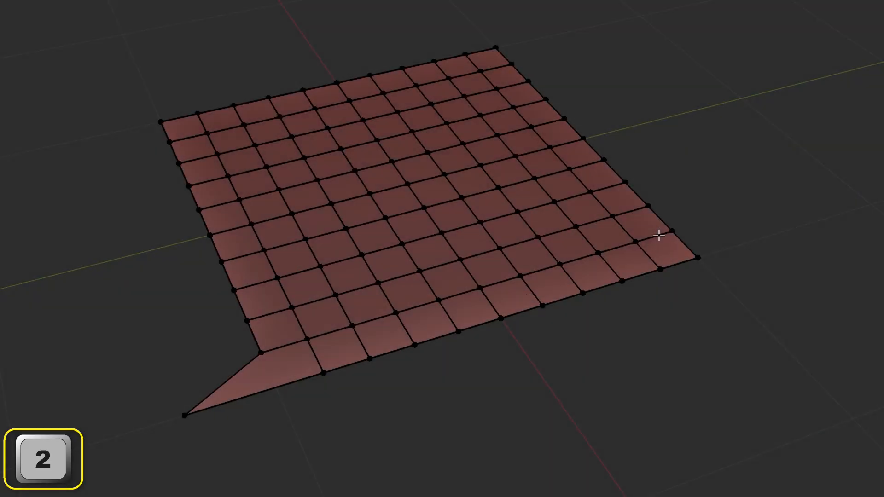
left_click(659, 236)
key("g")
key("g")
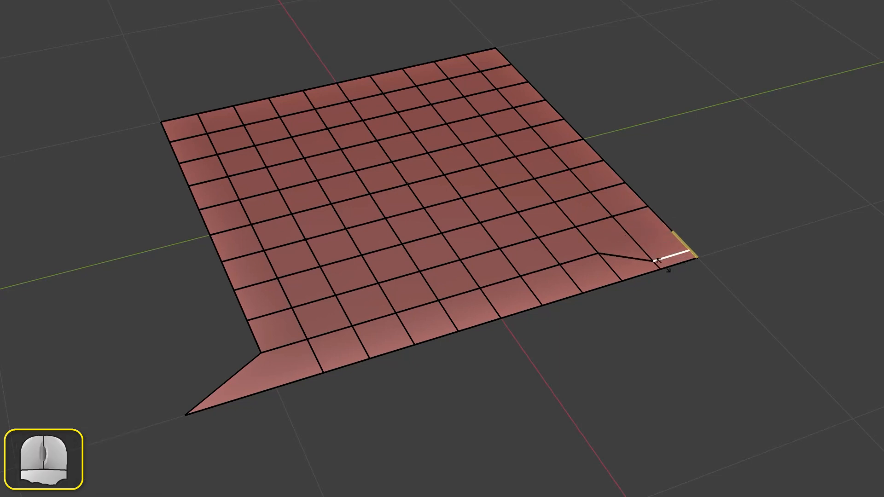
key("alt")
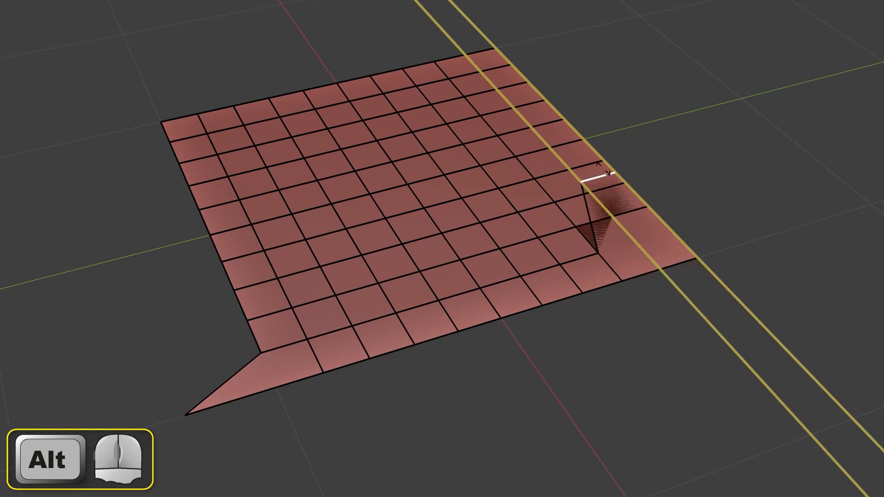
left_click(691, 317)
In face select mode, slide a border face beside the opposite corner with clamping off, stretching it beyond the grid's outline
middle_click_drag(684, 376, 530, 414)
key("3")
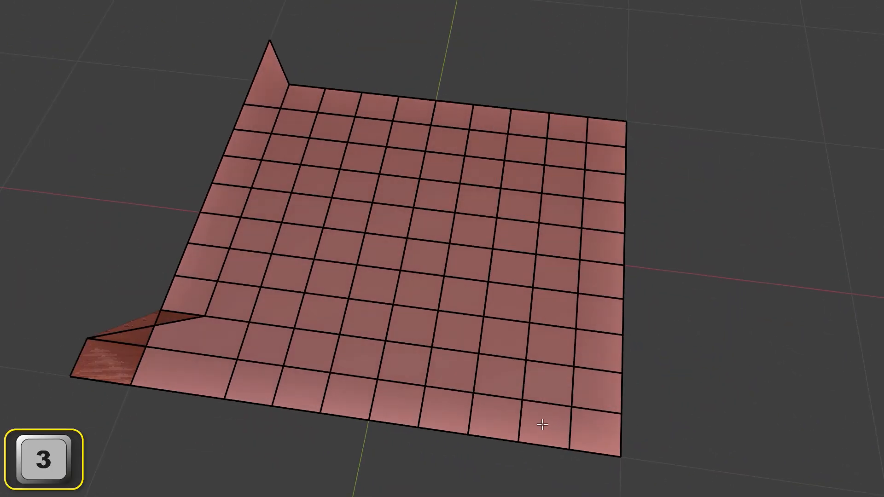
left_click(543, 424)
key("g")
key("g")
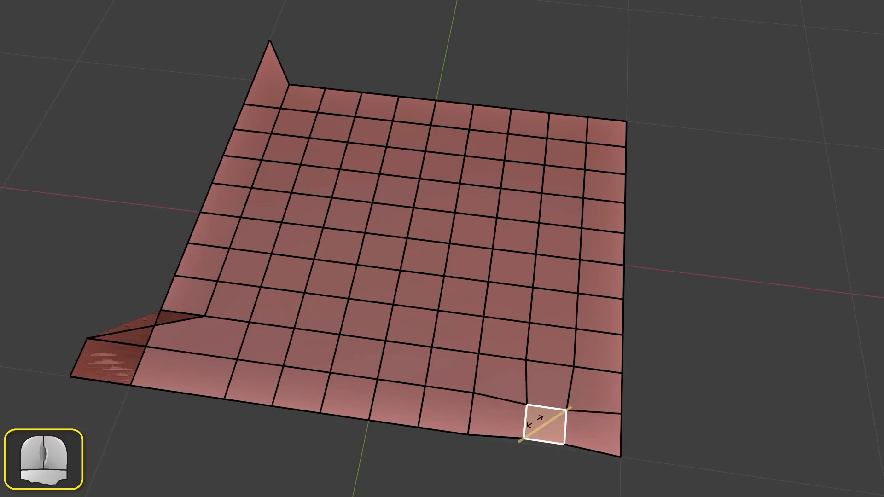
key("alt")
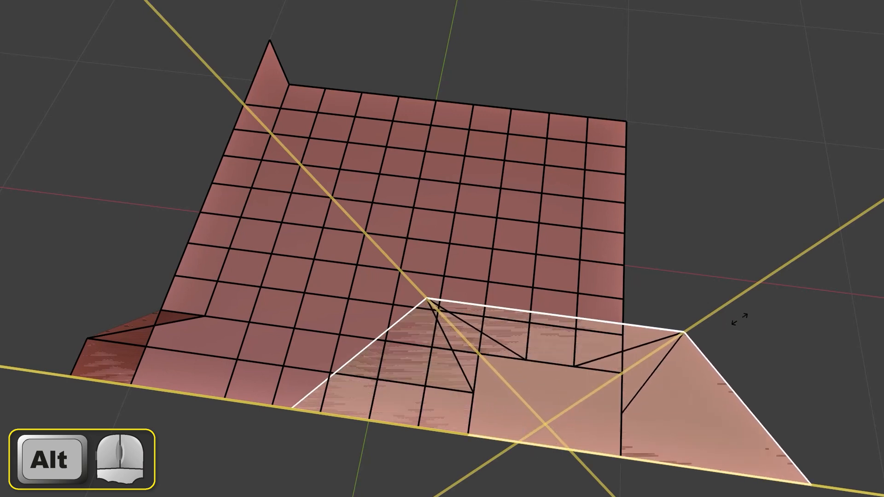
left_click(778, 297)
middle_click_drag(737, 375, 592, 467)
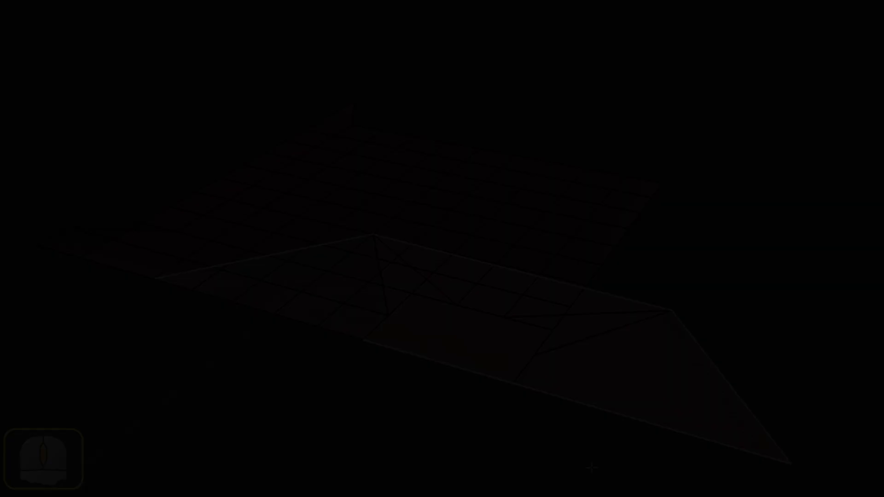